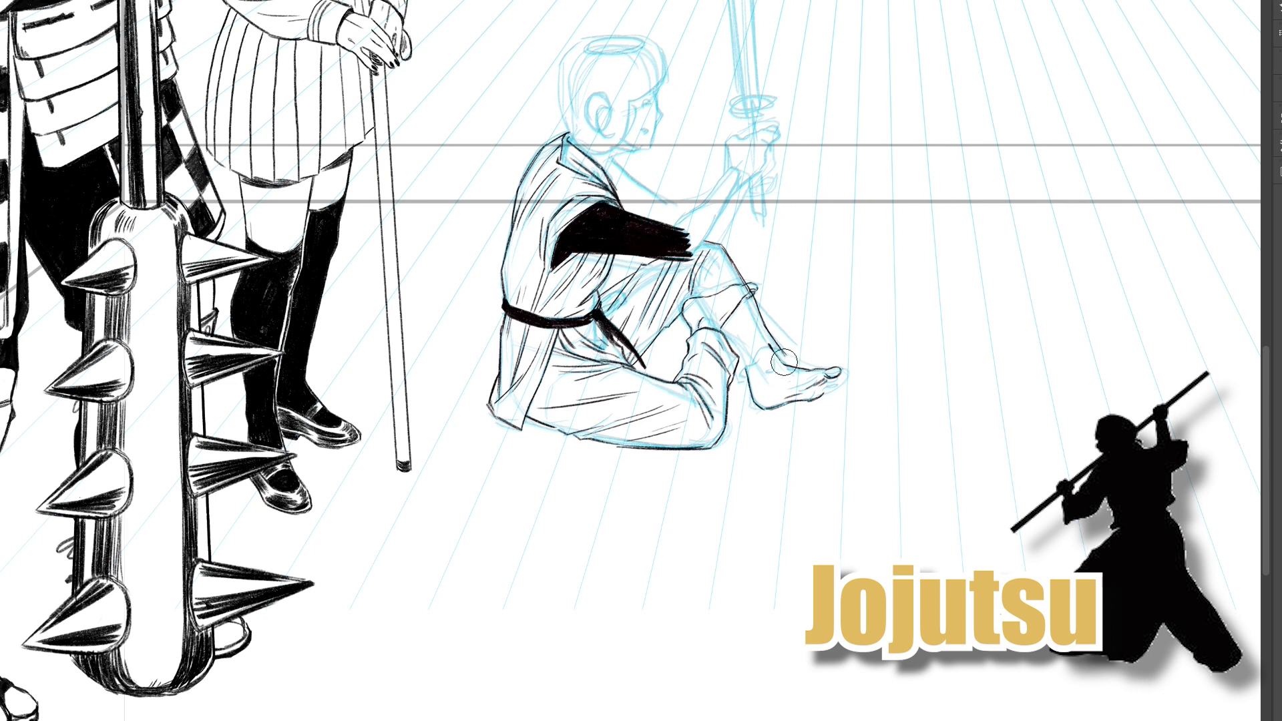
- Ink the seated fighter's bare foot, gripping hands and facial profile over the blue sketch
mouse_move(700, 302)
mouse_down()
mouse_move(734, 281)
mouse_move(737, 324)
mouse_up()
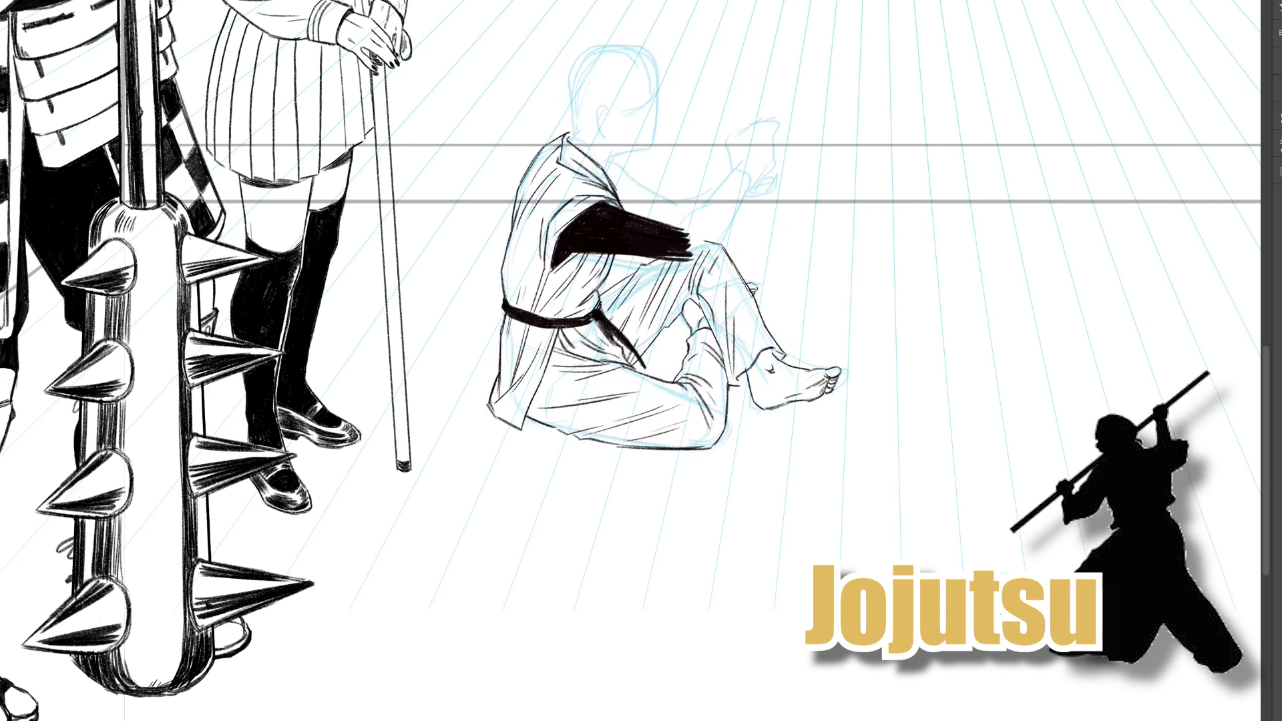
mouse_move(694, 241)
mouse_down()
mouse_move(743, 172)
mouse_move(747, 134)
mouse_move(761, 170)
mouse_up()
mouse_move(608, 164)
mouse_down()
mouse_move(645, 132)
mouse_move(659, 100)
mouse_move(648, 74)
mouse_move(566, 141)
mouse_up()
mouse_move(633, 111)
mouse_down()
mouse_move(642, 120)
mouse_move(627, 155)
mouse_move(642, 111)
mouse_move(641, 131)
mouse_up()
key(ctrl+z)
- Ink the seated fighter's far arm with its dark sleeve running from the collar to the wrist
mouse_move(631, 120)
mouse_down()
mouse_move(658, 147)
mouse_move(611, 197)
mouse_move(684, 224)
mouse_move(695, 207)
mouse_up()
key(ctrl+z)
drag(767, 184, 756, 201)
mouse_move(748, 190)
mouse_down()
mouse_move(735, 205)
mouse_move(676, 207)
mouse_up()
- Ink the padded headguard around the seated fighter's head, including the brow pad, ear opening and top edge
drag(553, 69, 546, 121)
drag(564, 133, 604, 148)
drag(657, 50, 661, 90)
drag(578, 50, 651, 40)
drag(754, 13, 761, 220)
drag(564, 53, 625, 47)
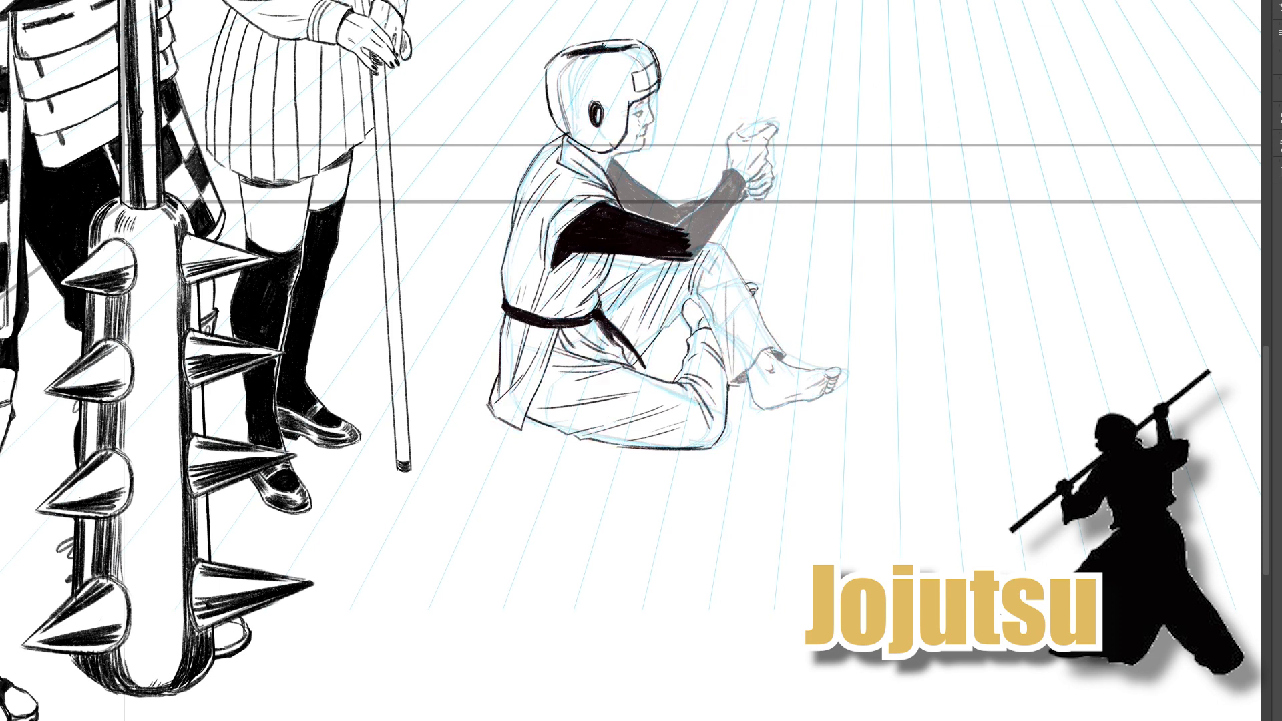
- Draw the thick upright club in the seated fighter's hands and fill it solid black
mouse_move(986, 214)
mouse_down()
mouse_move(773, 228)
mouse_move(932, 378)
mouse_move(898, 409)
mouse_up()
mouse_move(695, 40)
mouse_down()
mouse_move(694, 508)
mouse_move(673, 337)
mouse_up()
drag(719, 35, 718, 331)
drag(673, 34, 718, 33)
mouse_move(673, 338)
mouse_down()
mouse_move(718, 334)
mouse_move(694, 80)
mouse_move(688, 307)
mouse_move(697, 200)
mouse_up()
drag(698, 374, 701, 433)
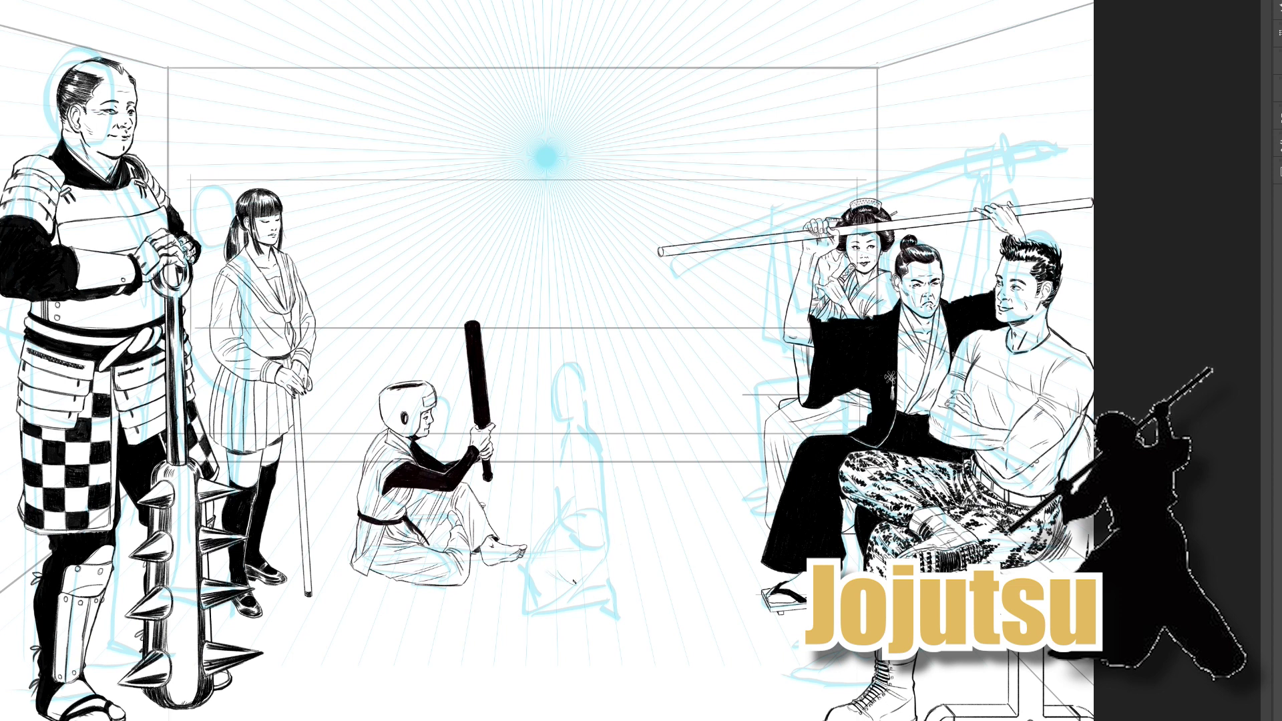
- Rough out in blue the legs and lower body of a kneeling figure facing the seated fighter
drag(583, 586, 635, 577)
mouse_move(550, 571)
mouse_down()
mouse_move(659, 560)
mouse_move(684, 582)
mouse_move(561, 562)
mouse_move(573, 500)
mouse_move(600, 506)
mouse_up()
drag(596, 552, 605, 470)
mouse_move(573, 511)
mouse_down()
mouse_move(584, 474)
mouse_move(573, 475)
mouse_move(601, 455)
mouse_move(597, 383)
mouse_move(548, 453)
mouse_up()
drag(564, 404, 560, 506)
drag(569, 458, 565, 512)
- Sketch the kneeling figure's head, neck and back in blue
mouse_move(569, 379)
mouse_down()
mouse_move(560, 427)
mouse_move(581, 394)
mouse_up()
mouse_move(590, 336)
mouse_down()
mouse_move(588, 379)
mouse_move(554, 320)
mouse_move(544, 361)
mouse_move(568, 373)
mouse_up()
mouse_move(592, 367)
mouse_down()
mouse_move(576, 308)
mouse_move(543, 346)
mouse_move(566, 305)
mouse_up()
mouse_move(567, 305)
mouse_down()
mouse_move(542, 367)
mouse_move(588, 389)
mouse_up()
mouse_move(591, 342)
mouse_down()
mouse_move(573, 386)
mouse_move(573, 354)
mouse_move(605, 443)
mouse_up()
drag(592, 369, 606, 446)
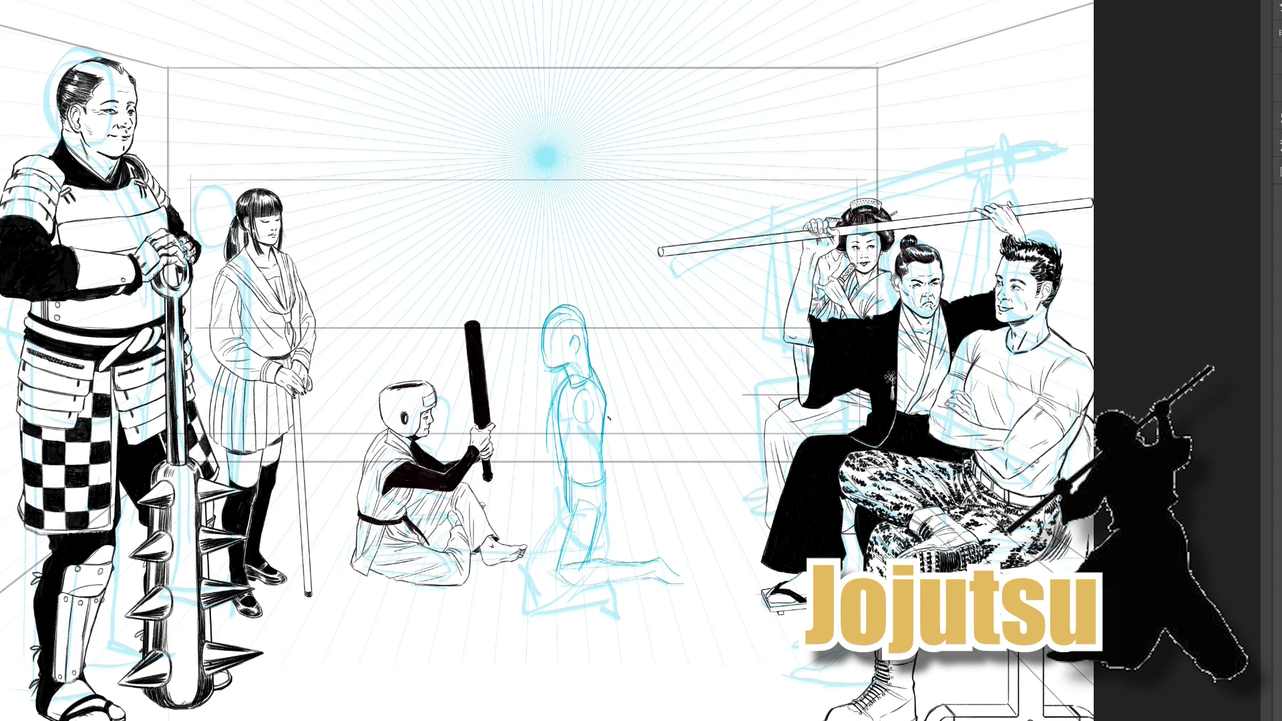
- Define the kneeling figure's torso, pelvis and near thigh with firmer blue lines
drag(604, 387, 602, 462)
mouse_move(565, 369)
mouse_down()
mouse_move(548, 440)
mouse_move(556, 466)
mouse_up()
drag(554, 461, 601, 465)
mouse_move(559, 452)
mouse_down()
mouse_move(578, 526)
mouse_move(557, 506)
mouse_move(567, 513)
mouse_move(603, 476)
mouse_up()
mouse_move(606, 461)
mouse_down()
mouse_move(596, 527)
mouse_move(565, 533)
mouse_move(554, 567)
mouse_up()
mouse_move(573, 502)
mouse_down()
mouse_move(540, 600)
mouse_move(549, 568)
mouse_up()
drag(548, 577, 544, 598)
drag(586, 560, 546, 607)
drag(597, 524, 559, 608)
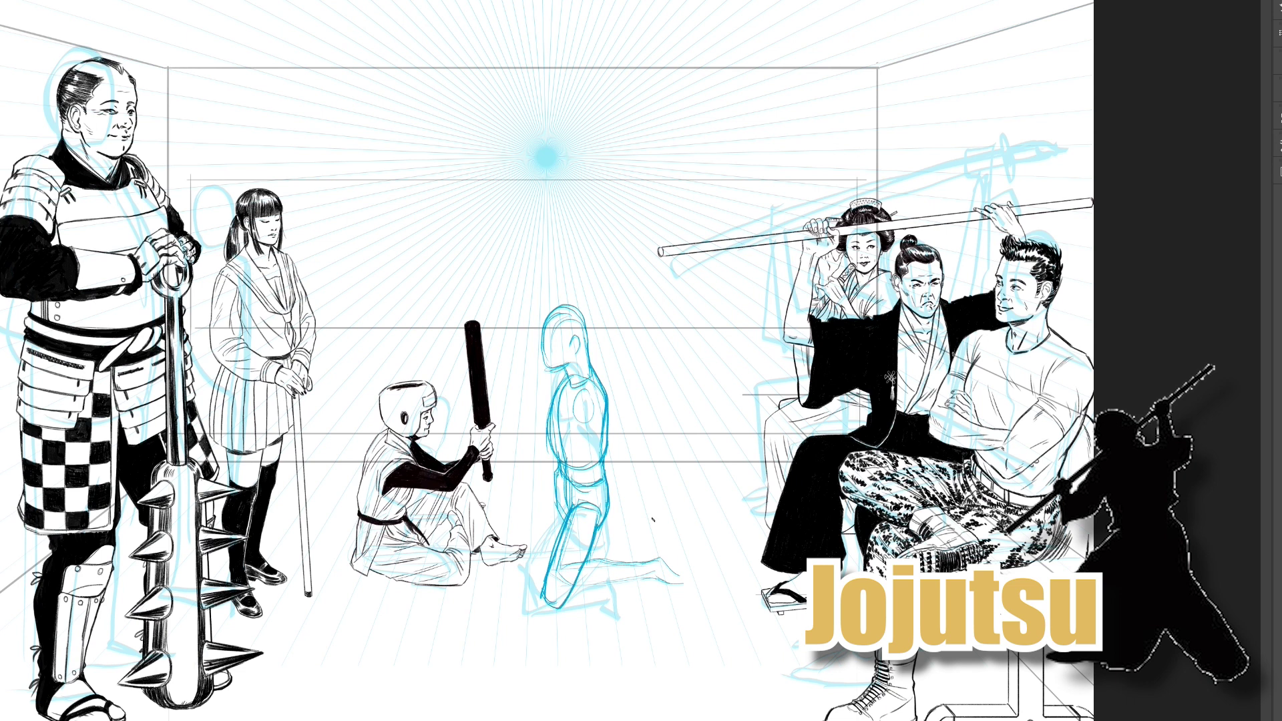
- Sketch the kneeling figure's far thigh and both lower legs stretched out behind
mouse_move(554, 477)
mouse_down()
mouse_move(548, 508)
mouse_move(544, 556)
mouse_up()
mouse_move(564, 604)
mouse_down()
mouse_move(631, 589)
mouse_move(643, 563)
mouse_move(664, 577)
mouse_up()
mouse_move(634, 597)
mouse_down()
mouse_move(666, 588)
mouse_move(674, 563)
mouse_up()
drag(590, 544, 631, 553)
- Sketch the kneeling figure's upper arms and add a ponytail at the back of the head
drag(589, 407, 555, 462)
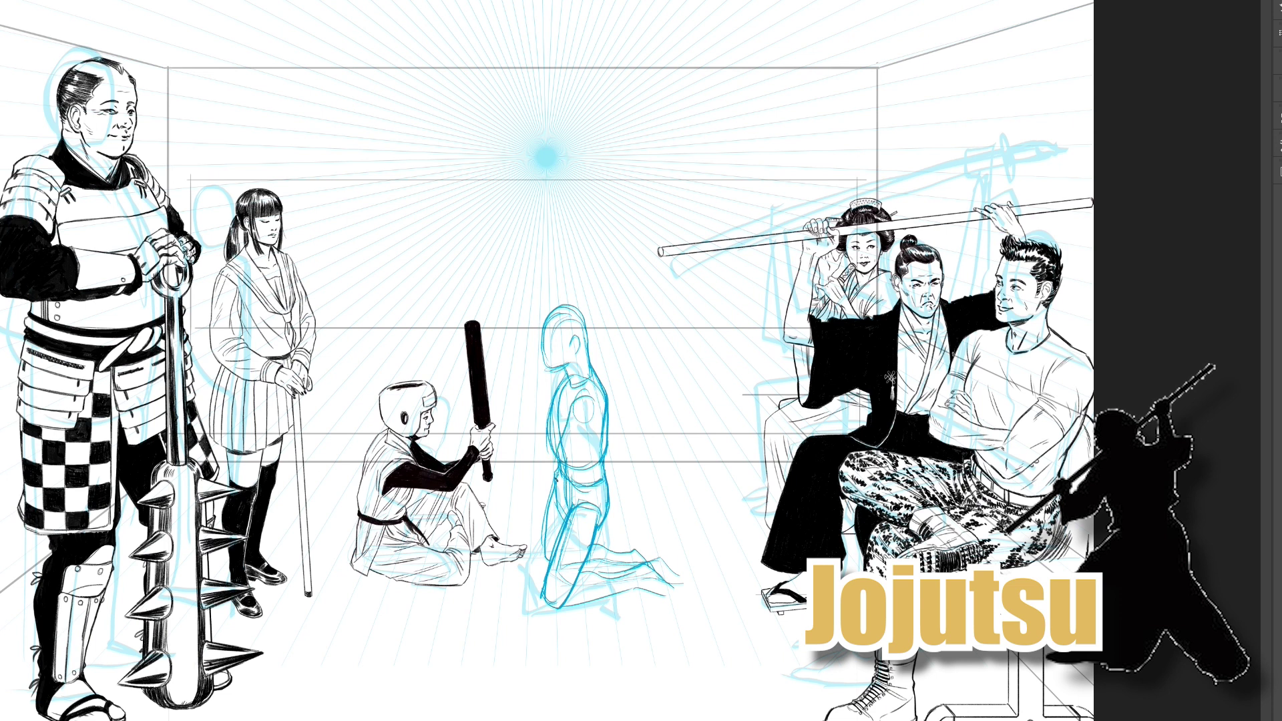
mouse_move(571, 376)
mouse_down()
mouse_move(545, 385)
mouse_move(549, 409)
mouse_up()
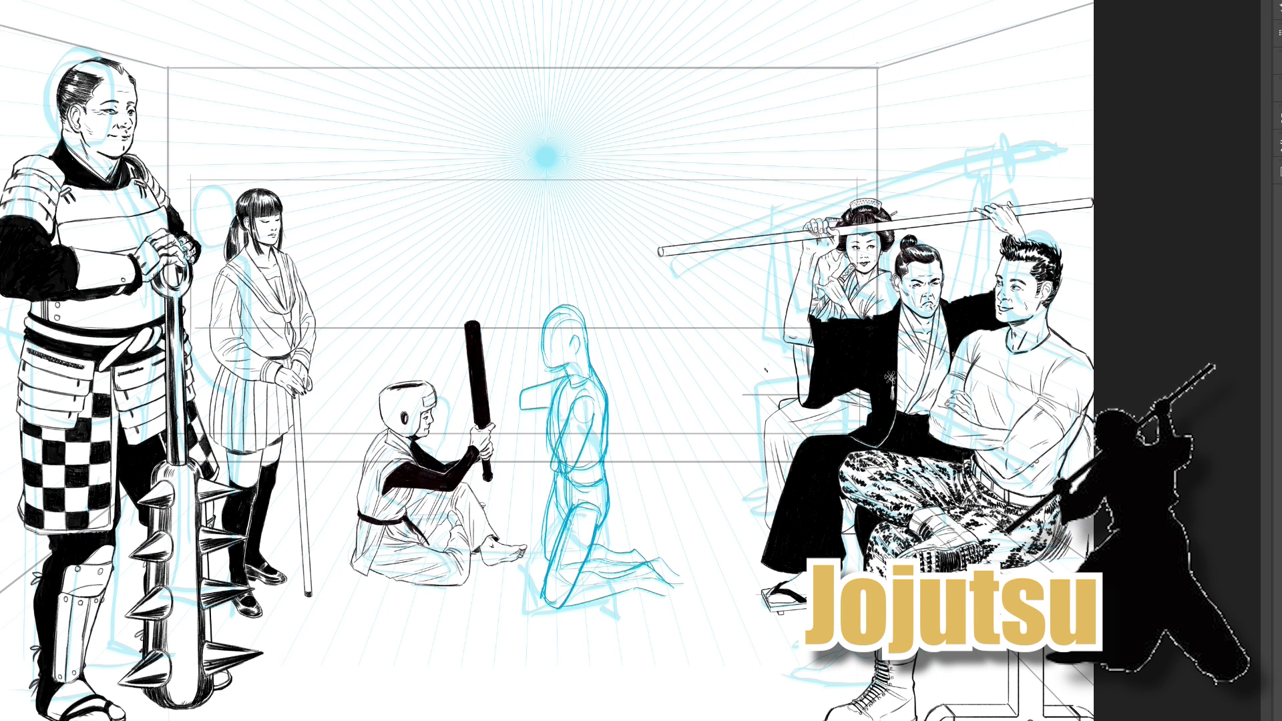
mouse_move(582, 306)
mouse_down()
mouse_move(592, 342)
mouse_move(601, 306)
mouse_up()
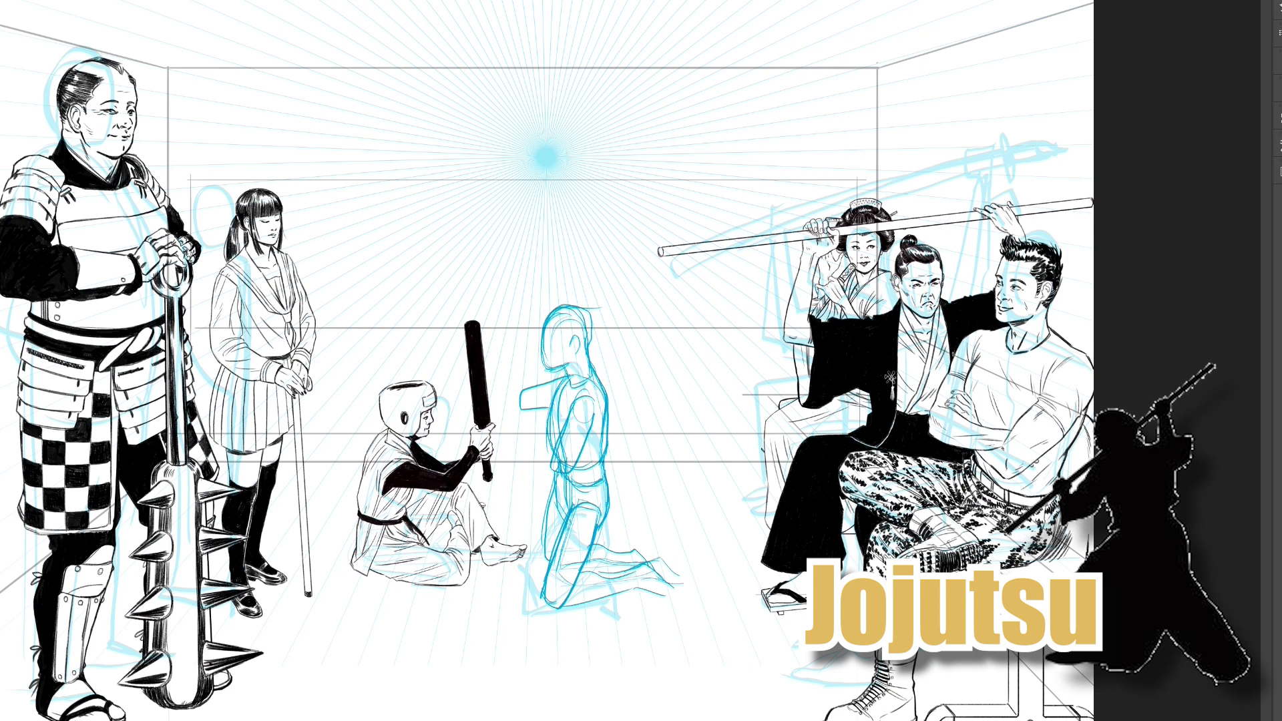
mouse_move(591, 320)
mouse_down()
mouse_move(621, 369)
mouse_move(614, 355)
mouse_up()
- Sketch the kneeling figure's forearms reaching forward, holding one short weapon raised and another held low
mouse_move(552, 457)
mouse_down()
mouse_move(512, 486)
mouse_move(563, 476)
mouse_up()
drag(524, 389, 487, 402)
drag(473, 389, 454, 381)
mouse_move(423, 273)
mouse_down()
mouse_move(457, 369)
mouse_move(451, 349)
mouse_up()
drag(430, 273, 438, 261)
mouse_move(421, 439)
mouse_down()
mouse_move(493, 488)
mouse_move(520, 490)
mouse_up()
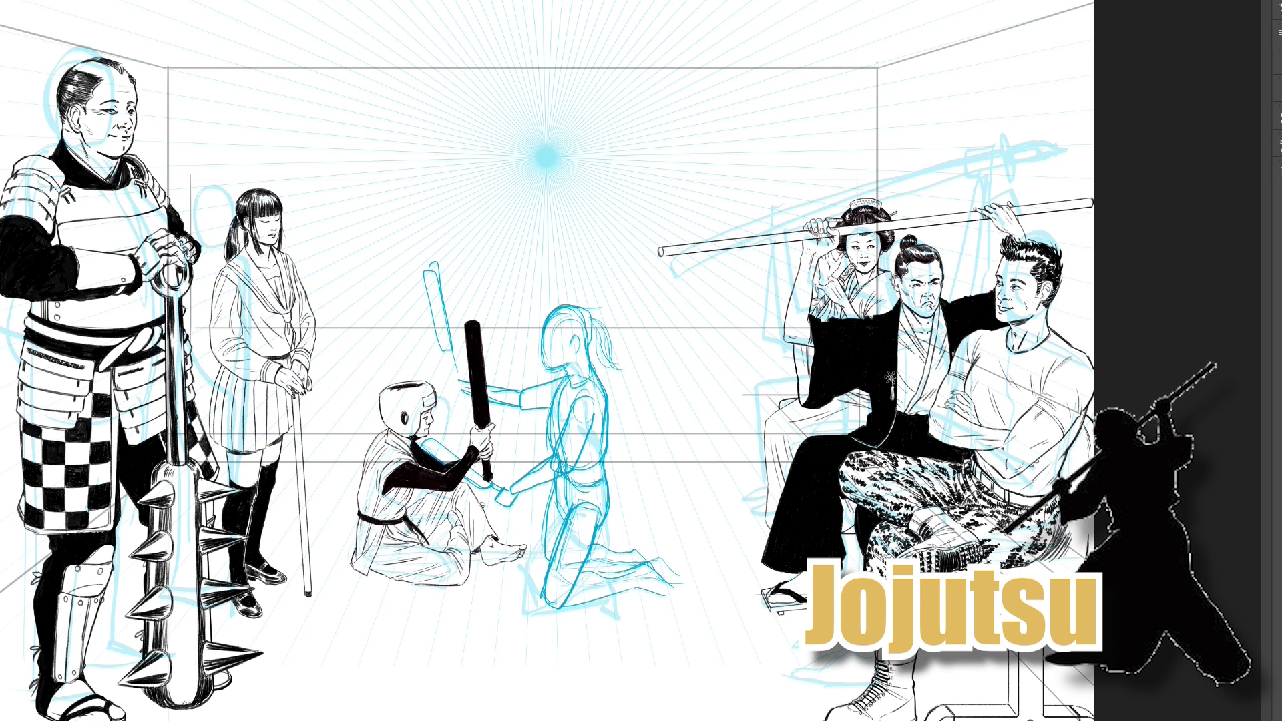
- Select the kneeling figure's blue sketch and scale it down slightly beside the seated fighter
drag(414, 257, 686, 613)
key(ctrl+t)
drag(687, 256, 661, 289)
drag(606, 463, 623, 446)
key(Return)
- Fade the kneeling figure's sketch to 30% opacity and hide the original rough layout sketch of the group
key(3)
key(ctrl+comma)
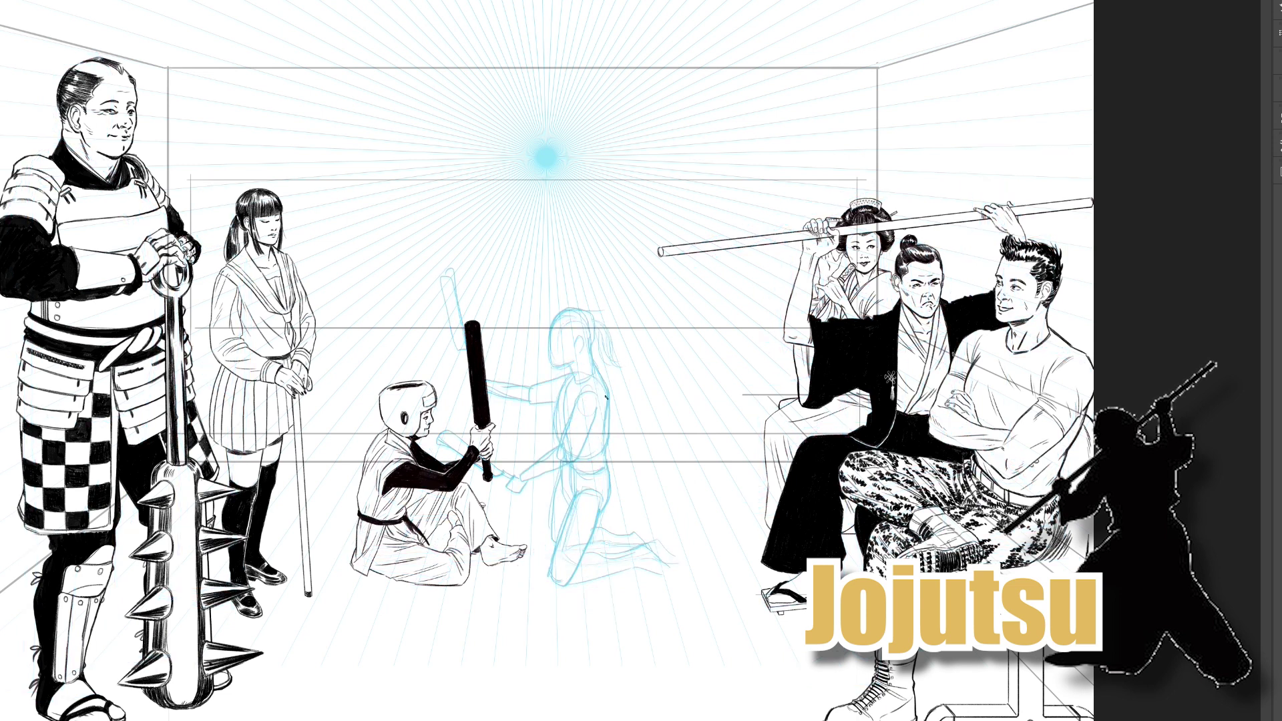
- Sketch the jacket's collar, lapel and front edge over the faded kneeling figure
scroll(592, 386, up, 2)
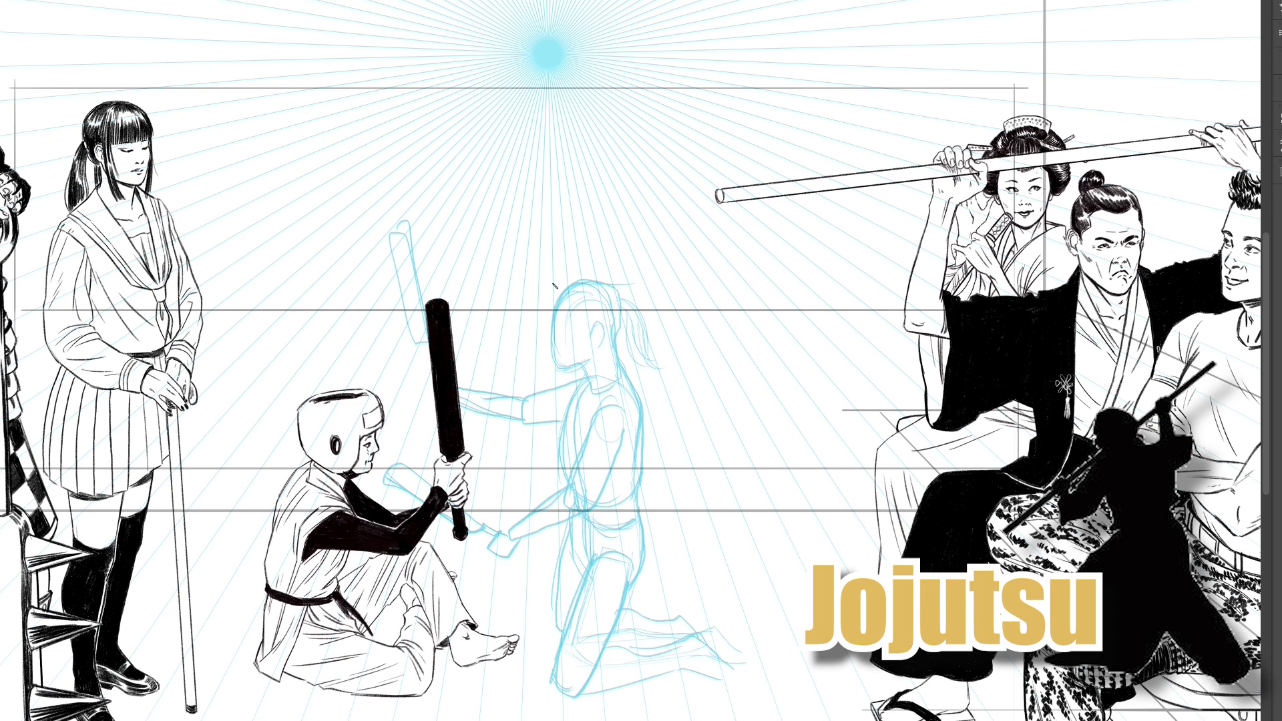
drag(585, 366, 592, 388)
drag(612, 329, 621, 358)
drag(576, 408, 625, 361)
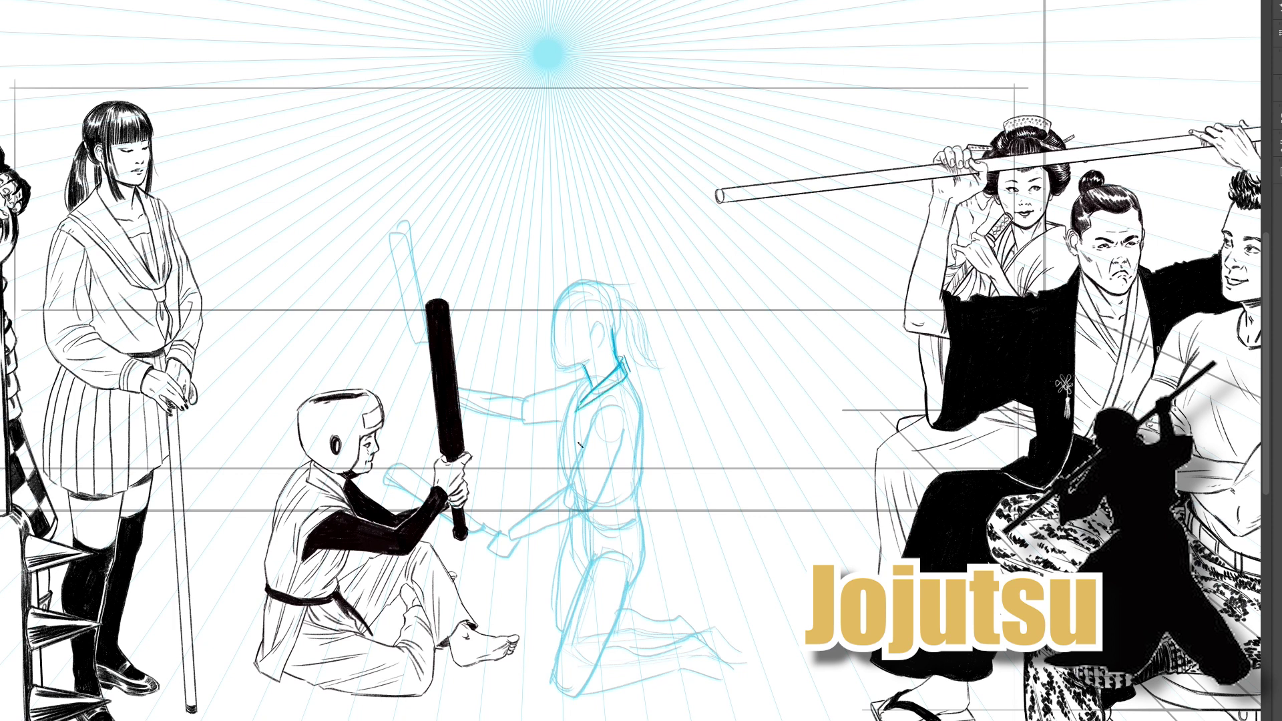
drag(572, 395, 552, 490)
mouse_move(558, 442)
mouse_down()
mouse_move(605, 374)
mouse_move(571, 400)
mouse_up()
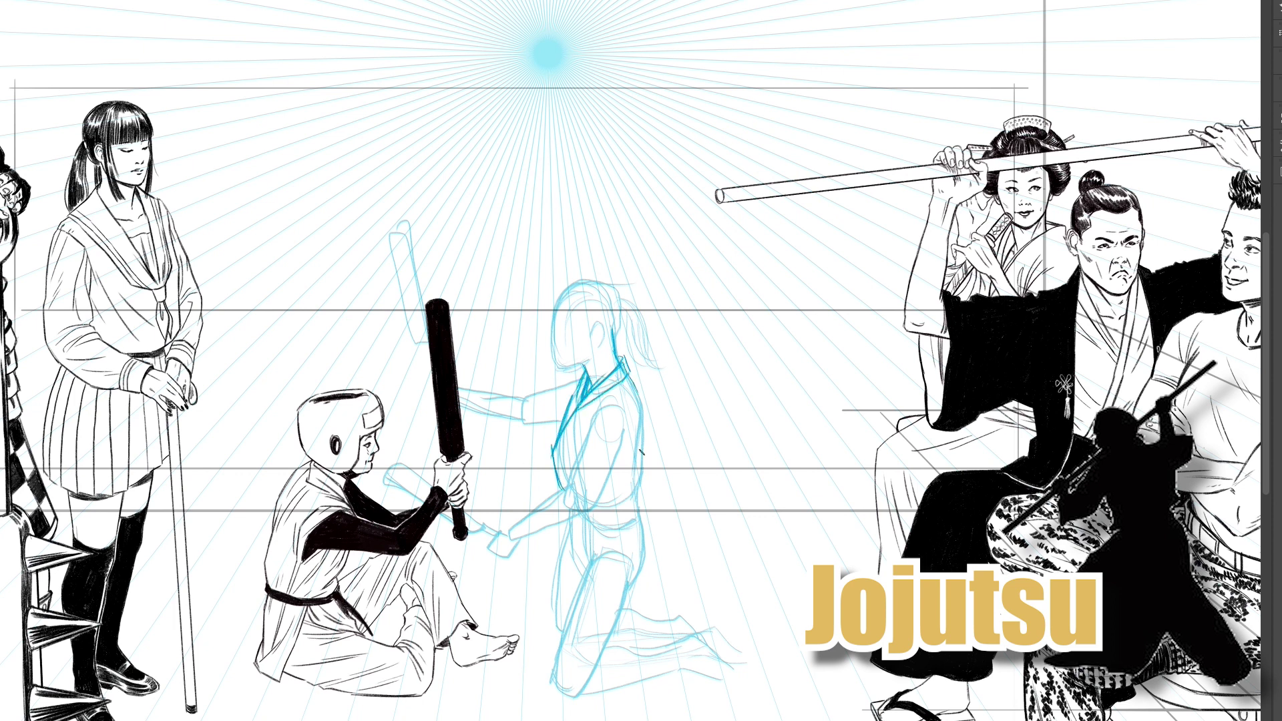
- Sketch the back of the kneeling figure's jacket, the waist belt line and the flared jacket skirt
drag(646, 415, 640, 462)
mouse_move(642, 427)
mouse_down()
mouse_move(614, 482)
mouse_move(637, 488)
mouse_move(632, 497)
mouse_move(589, 514)
mouse_move(634, 480)
mouse_move(646, 539)
mouse_up()
drag(638, 494, 656, 595)
mouse_move(570, 512)
mouse_down()
mouse_move(559, 565)
mouse_move(569, 604)
mouse_up()
drag(610, 554, 591, 613)
mouse_move(619, 539)
mouse_down()
mouse_move(594, 605)
mouse_move(655, 604)
mouse_up()
drag(646, 541, 651, 558)
- Sketch the kneeling figure's loose trousers folded on the floor and the near foot behind
mouse_move(578, 594)
mouse_down()
mouse_move(555, 654)
mouse_move(564, 691)
mouse_up()
drag(611, 645, 602, 676)
mouse_move(627, 595)
mouse_down()
mouse_move(612, 647)
mouse_move(566, 682)
mouse_up()
drag(619, 644, 679, 659)
drag(590, 698, 692, 688)
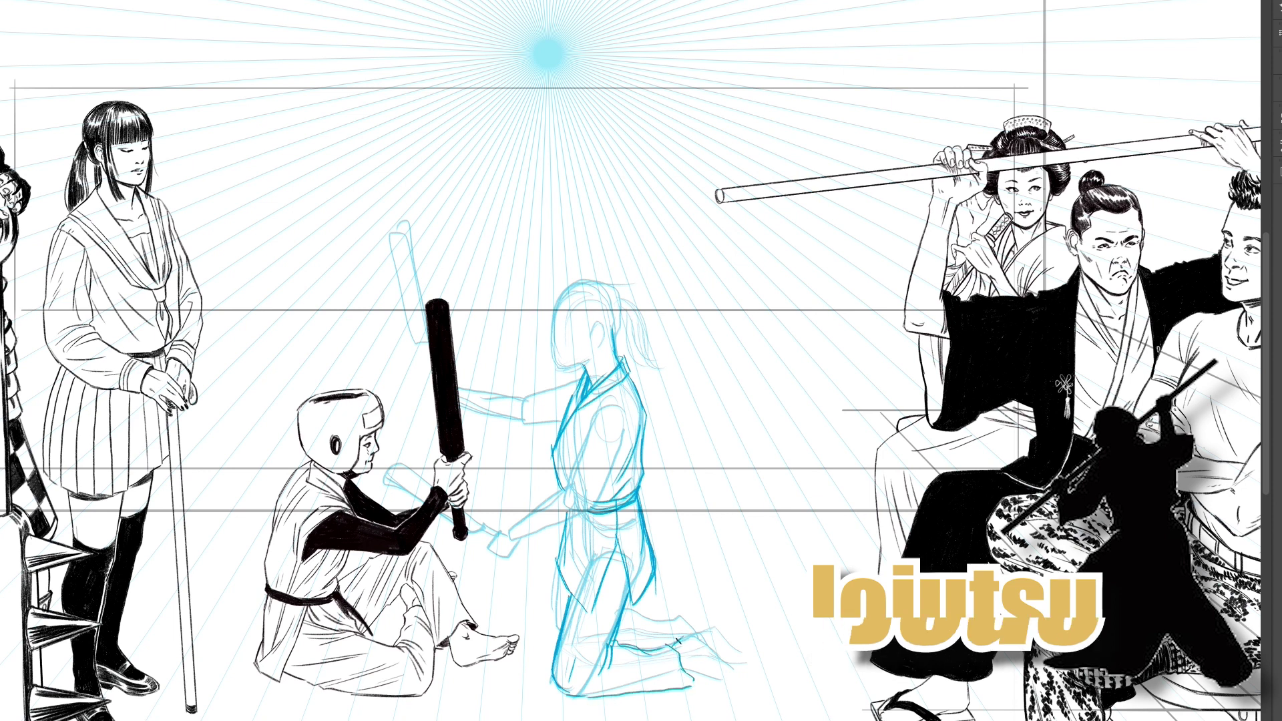
drag(686, 631, 724, 669)
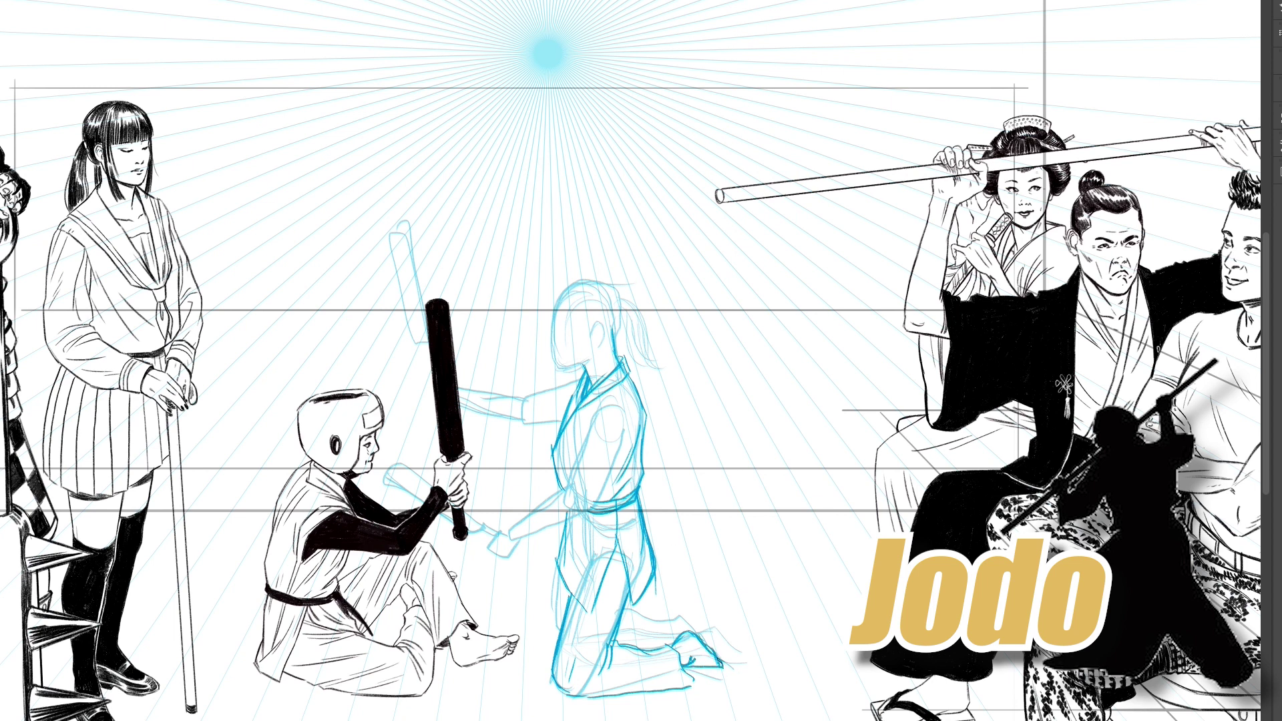
- Add the hanging belt ends, the far foot and the ear to the kneeling figure's sketch
mouse_move(558, 566)
mouse_down()
mouse_move(553, 629)
mouse_move(568, 612)
mouse_up()
mouse_move(572, 516)
mouse_down()
mouse_move(560, 591)
mouse_move(574, 562)
mouse_move(558, 521)
mouse_up()
drag(544, 578, 558, 524)
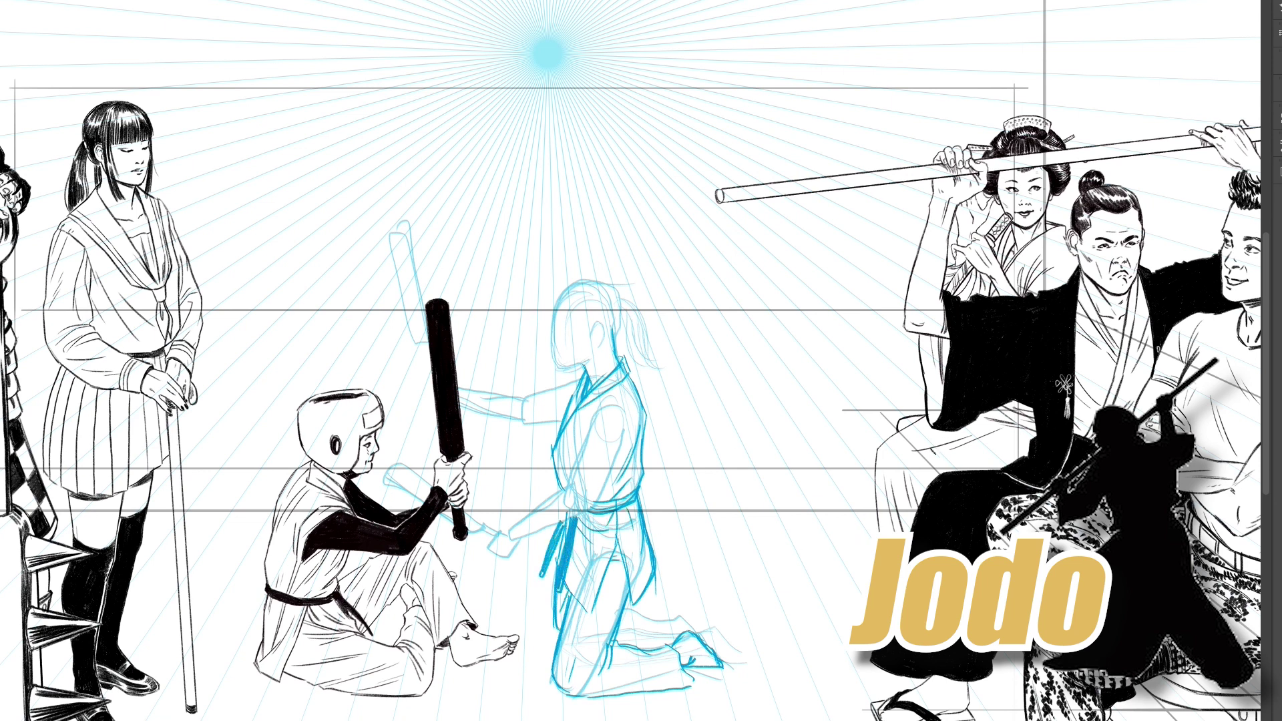
mouse_move(669, 619)
mouse_down()
mouse_move(686, 614)
mouse_move(724, 644)
mouse_move(666, 640)
mouse_up()
drag(596, 320, 599, 346)
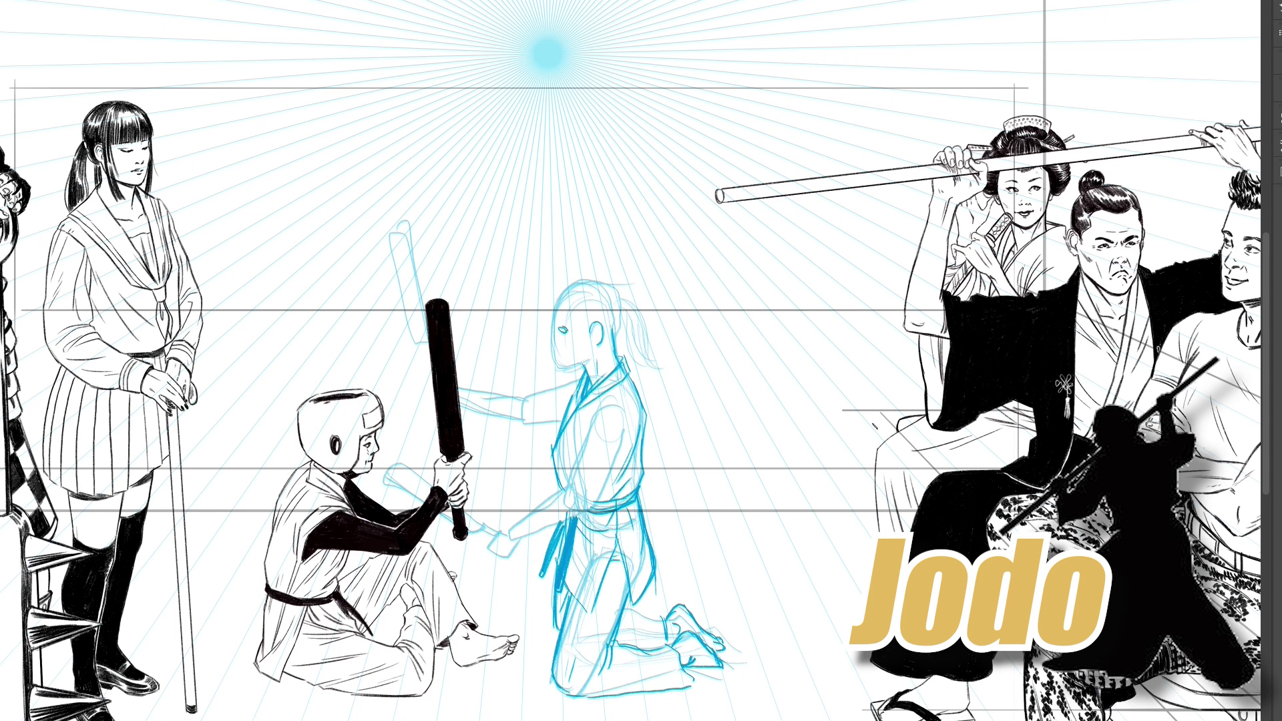
- Sketch the kneeling figure's near arm from the open armhole down to the wrist
mouse_move(594, 414)
mouse_down()
mouse_move(638, 432)
mouse_move(590, 437)
mouse_move(574, 481)
mouse_up()
mouse_move(628, 427)
mouse_down()
mouse_move(590, 504)
mouse_move(514, 535)
mouse_up()
drag(594, 502, 526, 534)
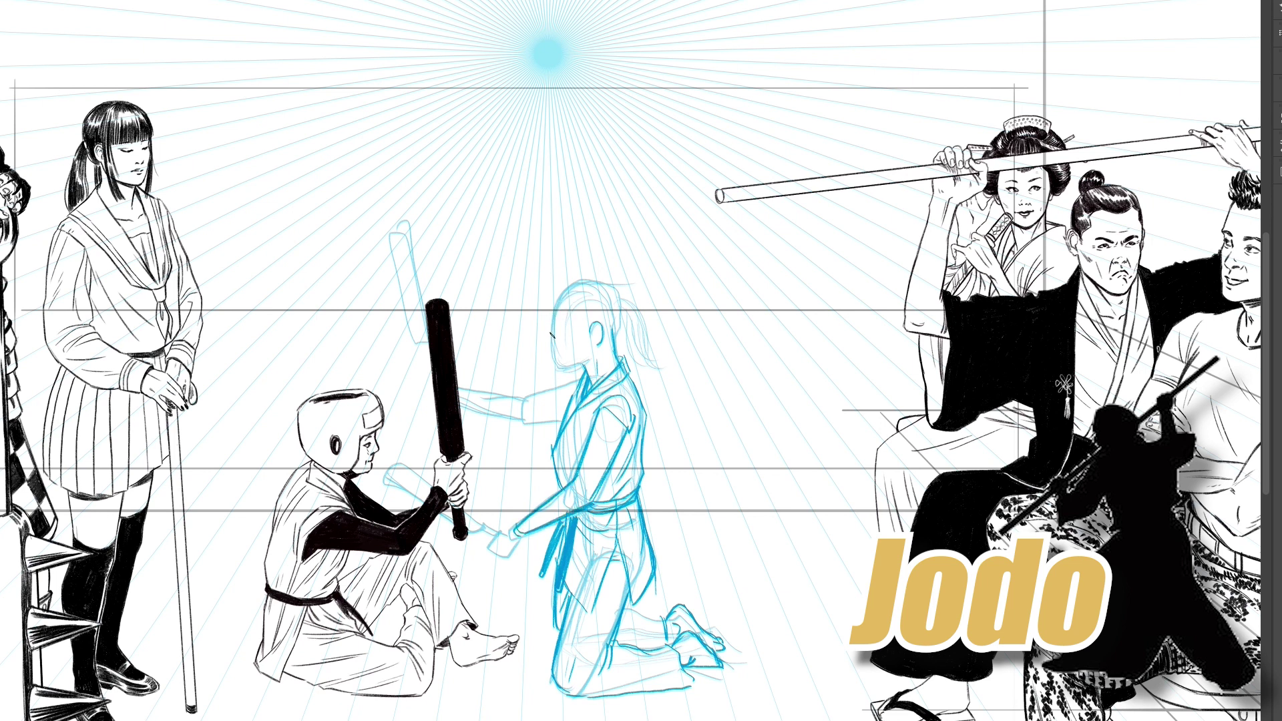
- Sketch a padded headguard with a brow band, face opening and ear hole on the kneeling figure
mouse_move(547, 355)
mouse_down()
mouse_move(546, 295)
mouse_move(604, 274)
mouse_move(623, 294)
mouse_move(604, 368)
mouse_move(542, 354)
mouse_up()
drag(619, 322, 565, 378)
drag(568, 290, 555, 371)
drag(597, 320, 618, 339)
mouse_move(608, 277)
mouse_down()
mouse_move(606, 334)
mouse_move(644, 324)
mouse_up()
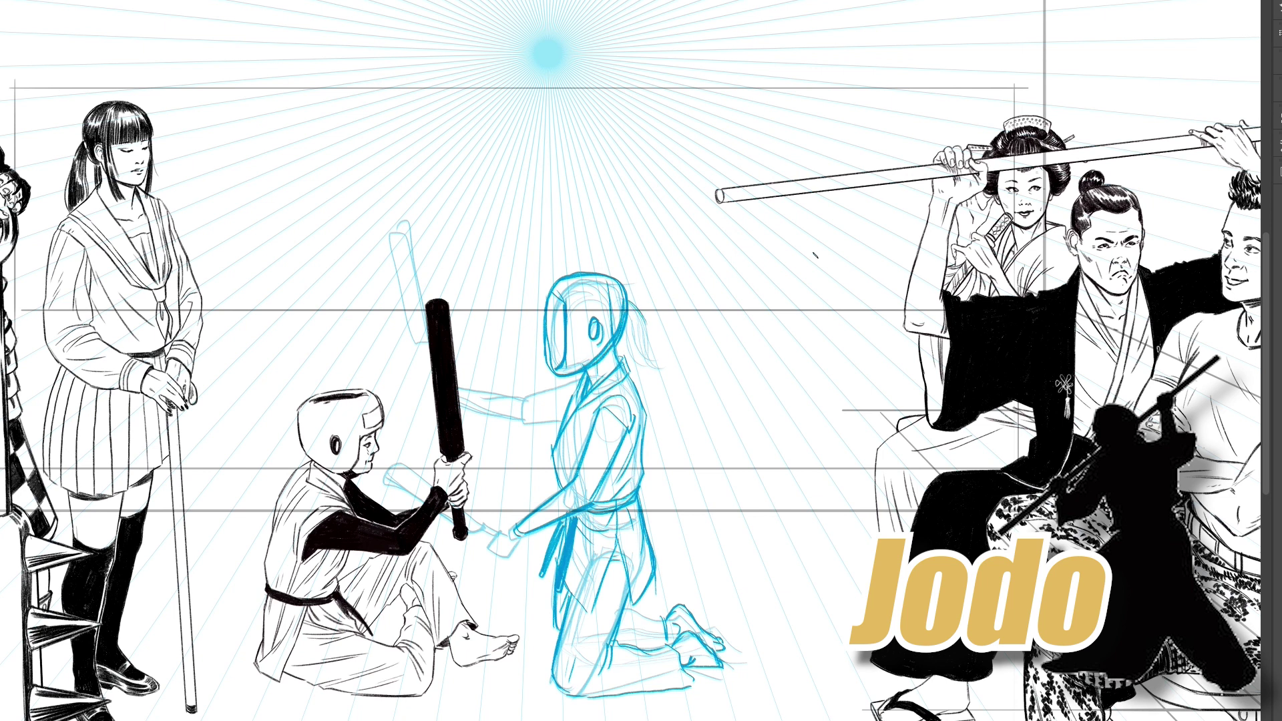
mouse_move(569, 298)
mouse_down()
mouse_move(599, 318)
mouse_move(603, 306)
mouse_up()
mouse_move(601, 303)
mouse_down()
mouse_move(592, 326)
mouse_move(619, 326)
mouse_up()
- Refine the kneeling figure's far sleeve and sketch the near hand closed into a grip
mouse_move(581, 378)
mouse_down()
mouse_move(522, 403)
mouse_move(522, 421)
mouse_up()
drag(563, 418, 541, 420)
mouse_move(527, 519)
mouse_down()
mouse_move(483, 542)
mouse_move(508, 560)
mouse_up()
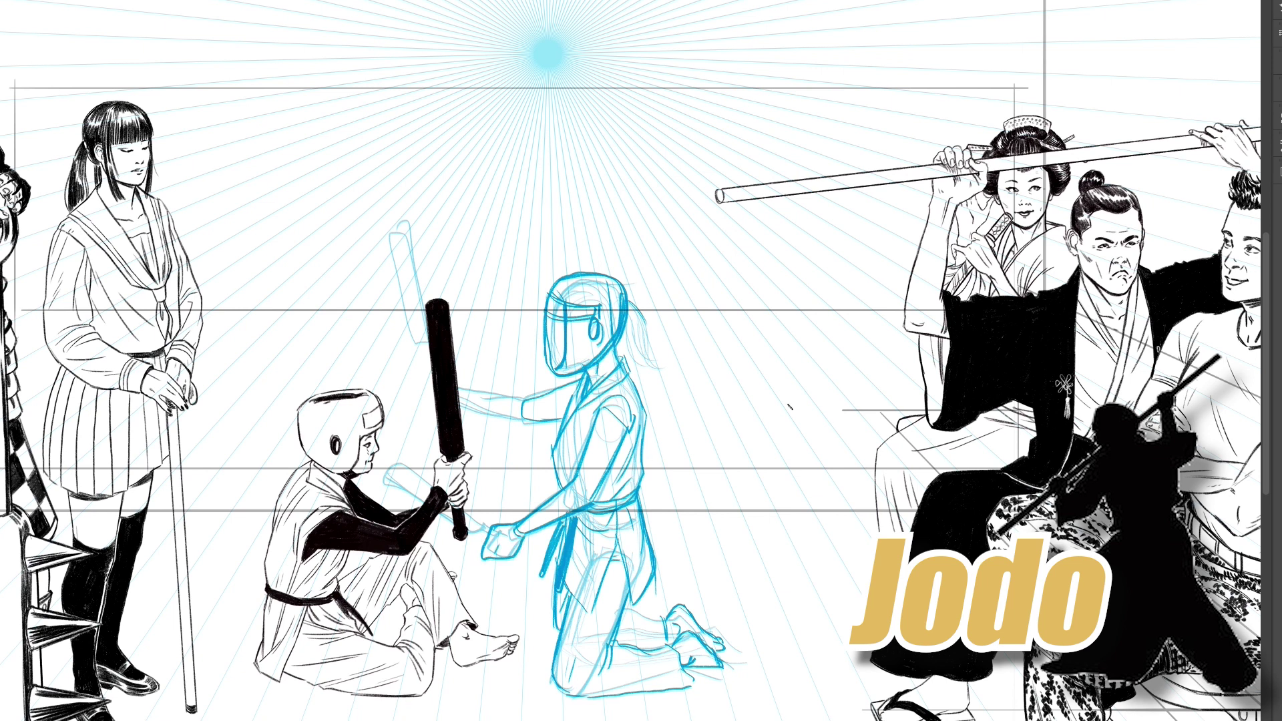
- Lower the opacity of the kneeling figure's blue sketch so it can guide the inking
key(ctrl+minus)
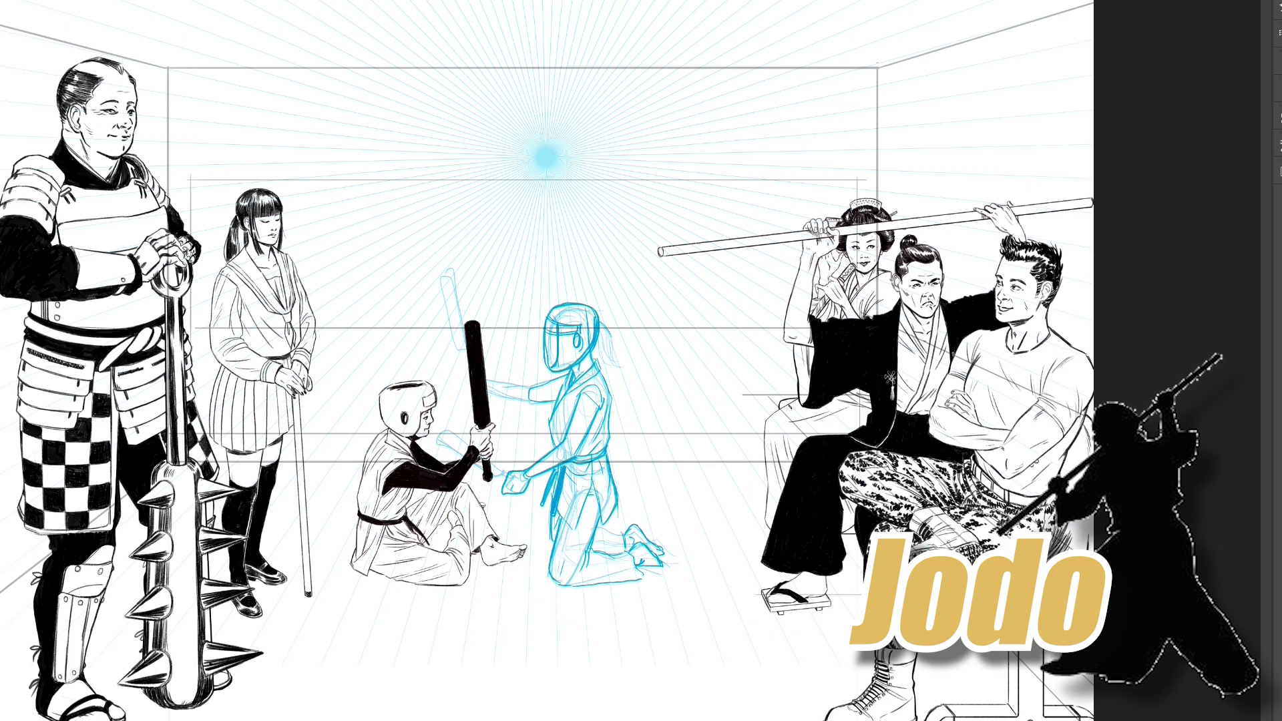
key(ctrl+plus)
key(5)
key(3)
- Ink the kneeling figure's facial profile with the eye, nose and mouth
key(ctrl+plus)
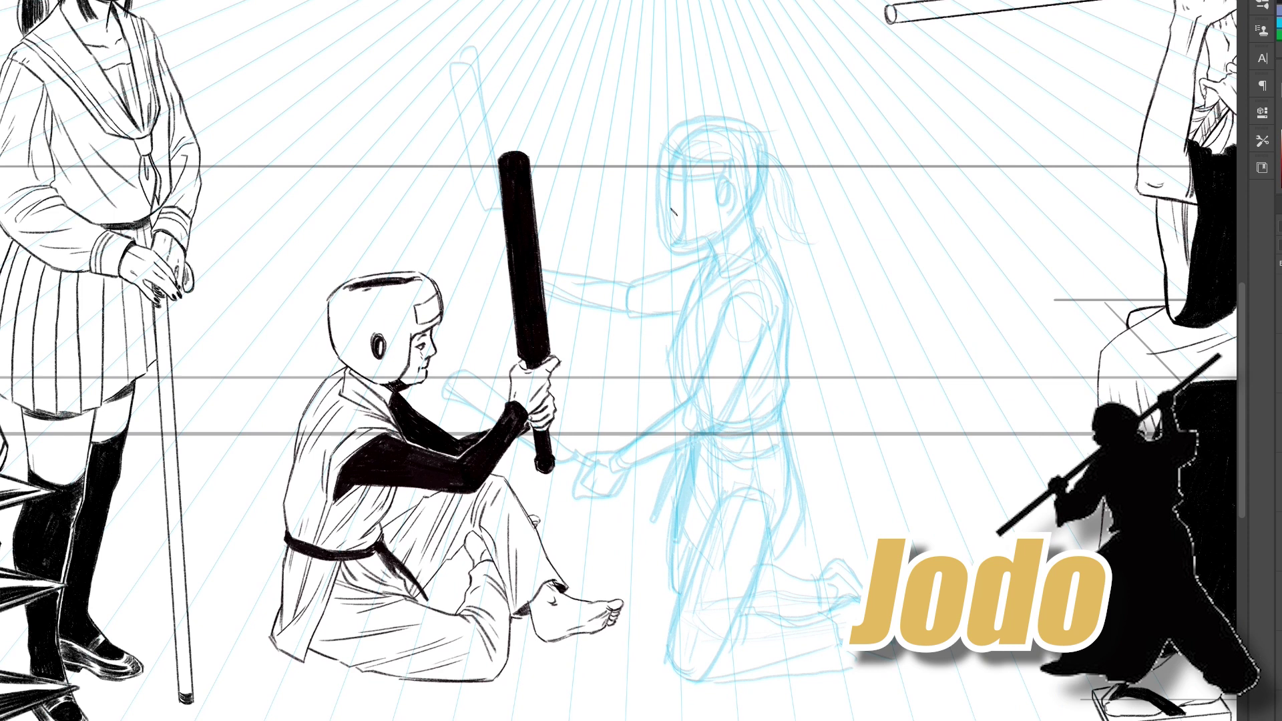
mouse_move(673, 142)
mouse_down()
mouse_move(662, 205)
mouse_move(676, 244)
mouse_up()
drag(673, 195, 688, 204)
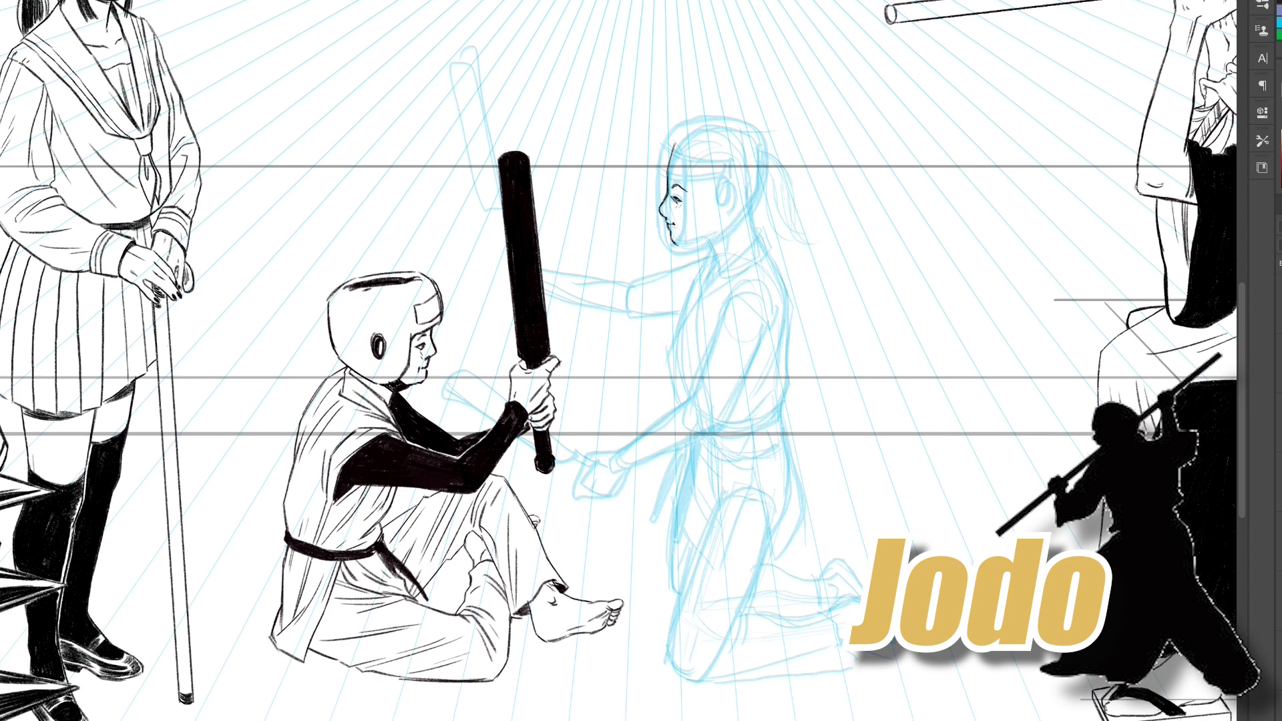
- Ink the kneeling figure's headguard with its top opening and ear hole, plus the start of the ponytail
drag(701, 125, 671, 152)
mouse_move(692, 206)
mouse_down()
mouse_move(699, 239)
mouse_move(767, 129)
mouse_move(660, 166)
mouse_move(667, 123)
mouse_move(718, 115)
mouse_move(768, 134)
mouse_move(731, 135)
mouse_move(746, 129)
mouse_up()
drag(694, 223, 707, 246)
drag(724, 181, 717, 269)
drag(754, 214, 741, 240)
mouse_move(772, 169)
mouse_down()
mouse_move(797, 203)
mouse_move(779, 242)
mouse_up()
mouse_move(774, 197)
mouse_down()
mouse_move(797, 253)
mouse_move(799, 242)
mouse_up()
drag(772, 189, 766, 230)
- Ink the jacket collar and back edge, and finish the kneeling figure's dark ponytail
drag(694, 313, 669, 351)
mouse_move(765, 227)
mouse_down()
mouse_move(680, 328)
mouse_move(765, 223)
mouse_up()
drag(696, 315, 678, 335)
drag(769, 238, 689, 322)
drag(794, 193, 801, 265)
drag(787, 333, 784, 396)
drag(746, 417, 771, 395)
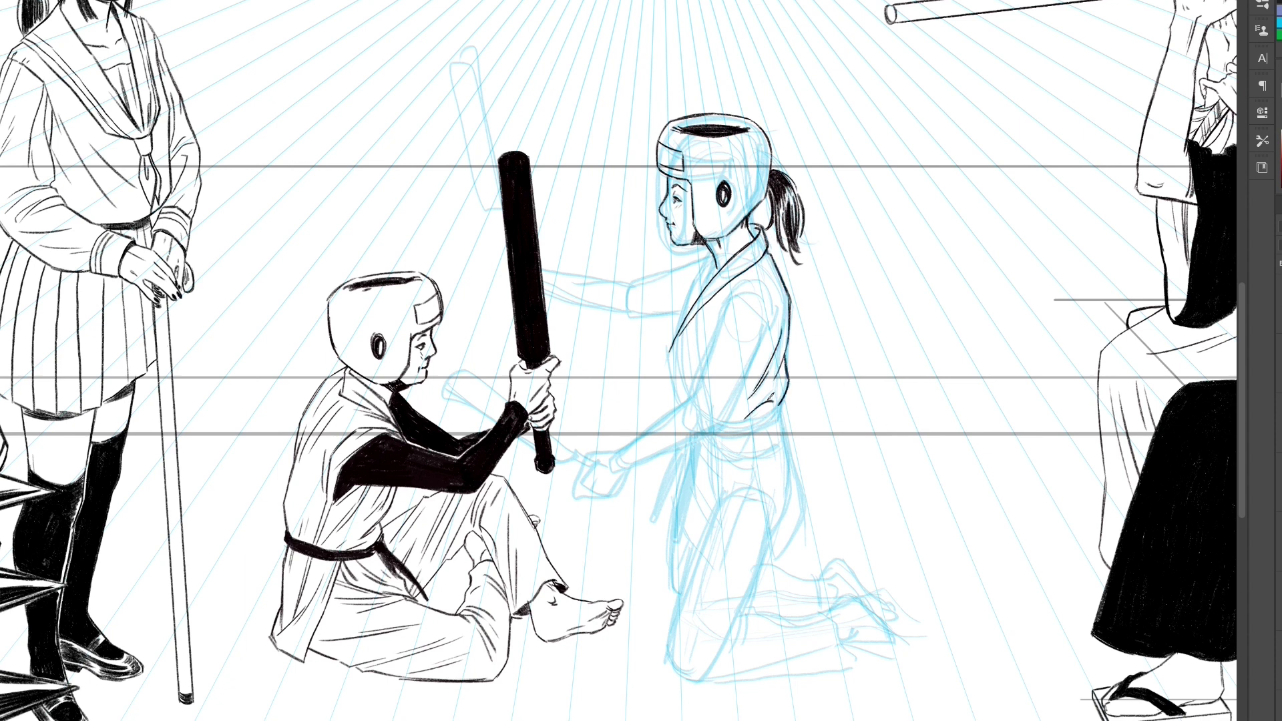
- Ink the jacket's front edge, chest folds and armhole around the kneeling figure's near shoulder
mouse_move(714, 250)
mouse_down()
mouse_move(676, 334)
mouse_move(670, 407)
mouse_up()
drag(691, 347, 679, 394)
drag(718, 310, 705, 364)
drag(724, 292, 772, 328)
drag(773, 325, 768, 371)
mouse_move(738, 279)
mouse_down()
mouse_move(776, 314)
mouse_move(767, 353)
mouse_up()
drag(729, 301, 699, 381)
drag(719, 324, 694, 400)
- Outline the kneeling figure's near arm down to the wrist, undoing the stray wrist stroke
mouse_move(758, 339)
mouse_down()
mouse_move(721, 422)
mouse_move(620, 455)
mouse_up()
mouse_move(620, 456)
mouse_down()
mouse_move(634, 468)
mouse_move(604, 473)
mouse_up()
key(ctrl+z)
drag(719, 426, 622, 466)
mouse_move(701, 398)
mouse_down()
mouse_move(633, 450)
mouse_move(628, 468)
mouse_move(644, 464)
mouse_up()
- Fill the kneeling figure's near arm sleeve with solid black from shoulder to wrist
drag(734, 301, 716, 366)
drag(734, 297, 708, 367)
drag(721, 328, 693, 406)
drag(731, 298, 761, 348)
mouse_move(751, 322)
mouse_down()
mouse_move(768, 360)
mouse_move(756, 359)
mouse_up()
right_click(713, 281)
key(Escape)
mouse_move(751, 313)
mouse_down()
mouse_move(717, 400)
mouse_move(684, 440)
mouse_up()
- Ink the black belt around the kneeling figure's waist together with its hanging ends
mouse_move(731, 404)
mouse_down()
mouse_move(691, 442)
mouse_move(778, 410)
mouse_up()
drag(710, 434, 779, 412)
mouse_move(773, 418)
mouse_down()
mouse_move(787, 399)
mouse_move(806, 524)
mouse_move(776, 565)
mouse_move(763, 460)
mouse_up()
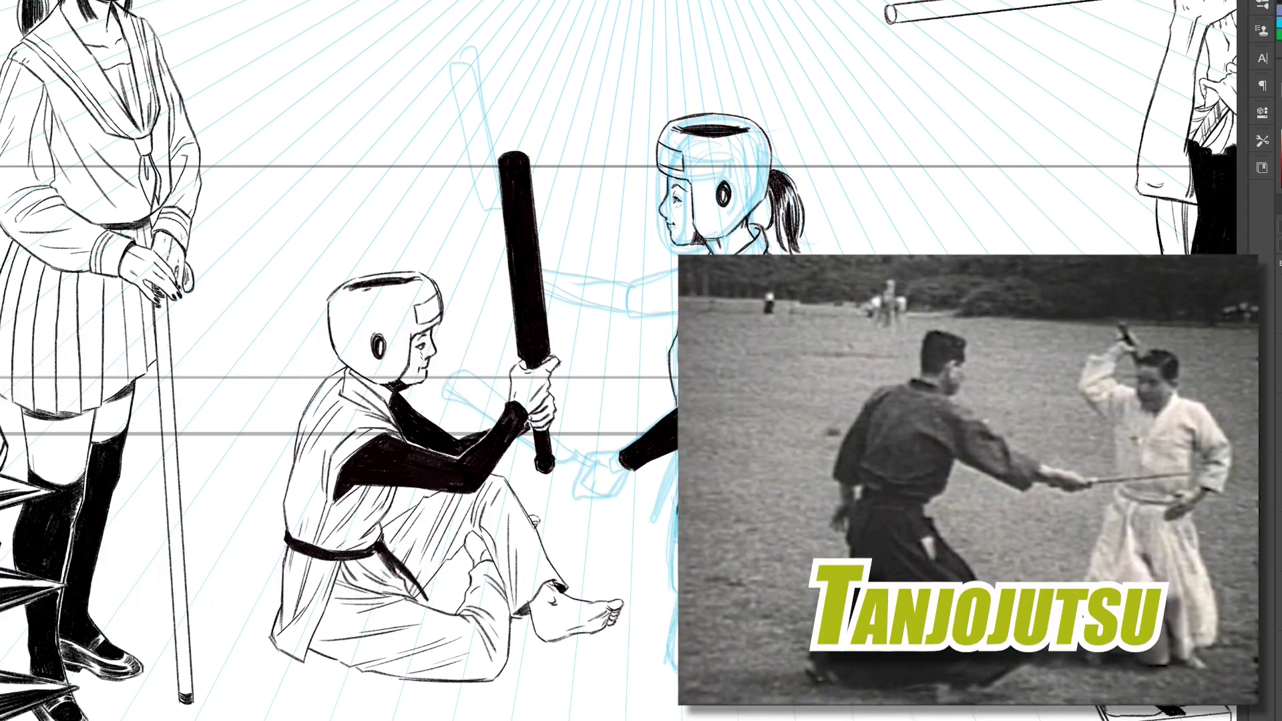
drag(676, 444, 649, 517)
- Ink the kneeling figure's jacket skirt and the folds of the near trouser leg
drag(672, 612, 668, 662)
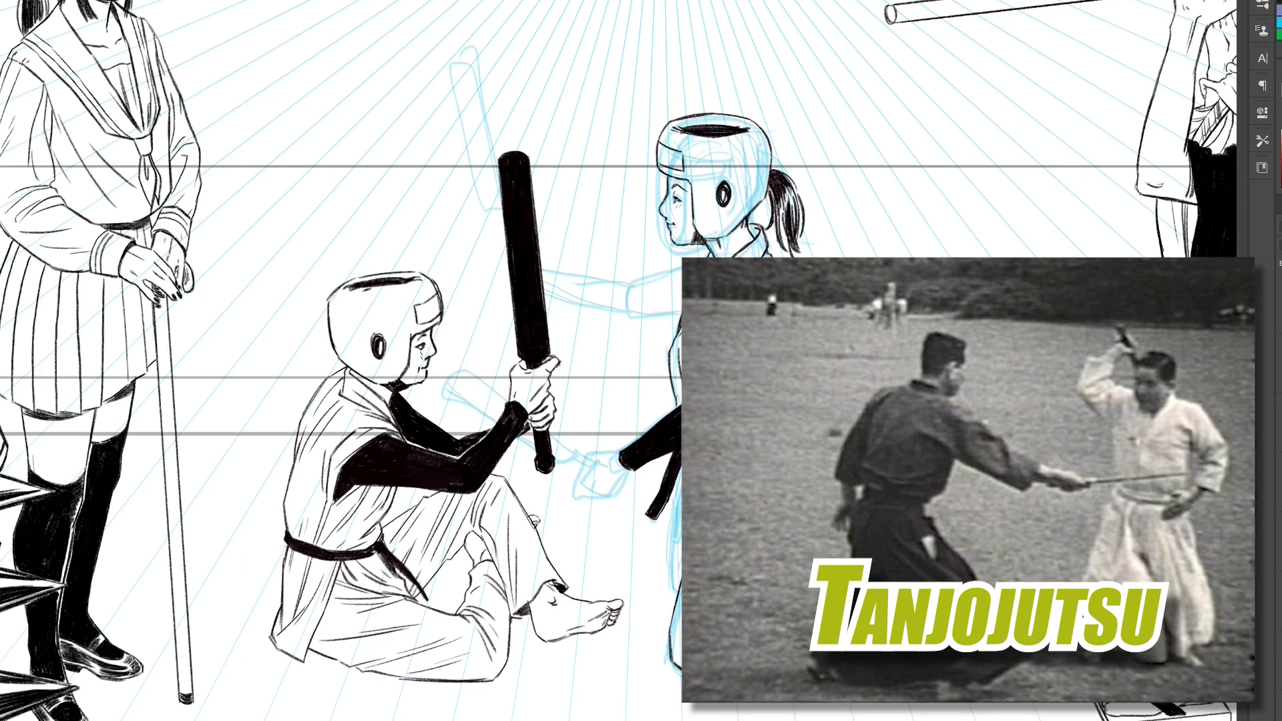
drag(600, 361, 304, 302)
drag(565, 554, 520, 612)
drag(530, 577, 470, 599)
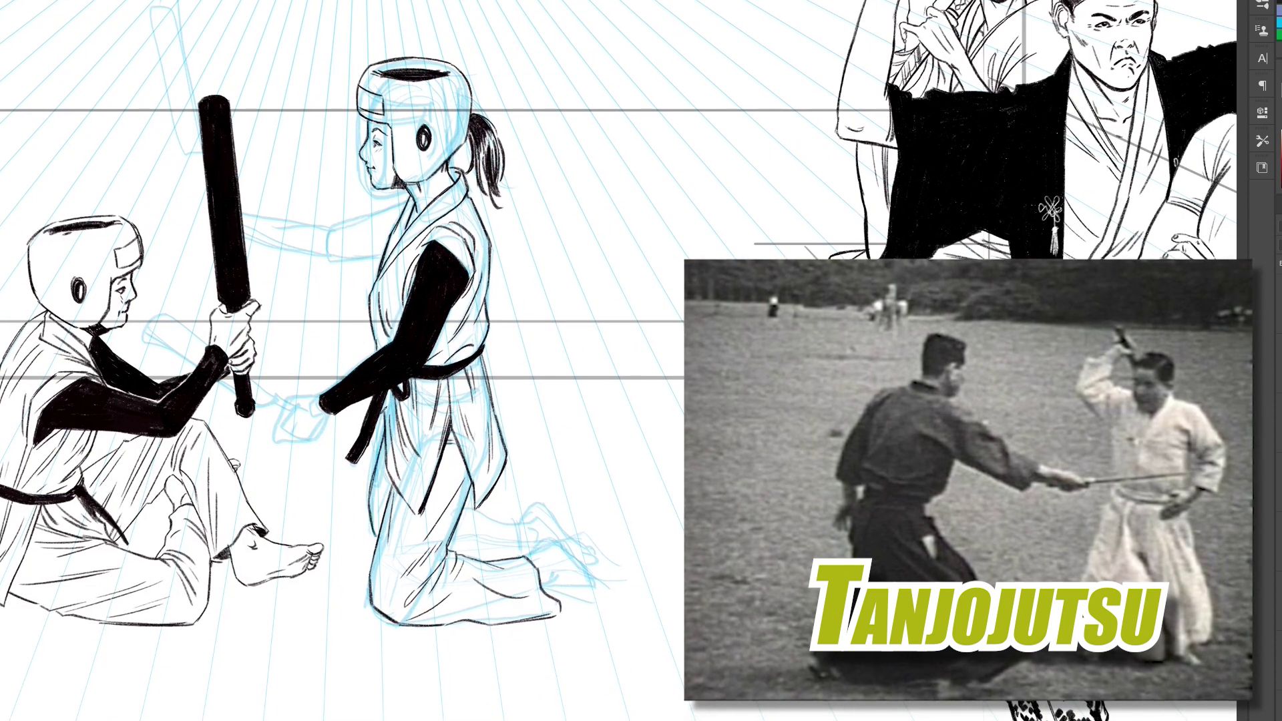
- Ink both bare feet and the far trouser leg behind the kneeling figure
drag(619, 360, 556, 339)
drag(484, 517, 532, 555)
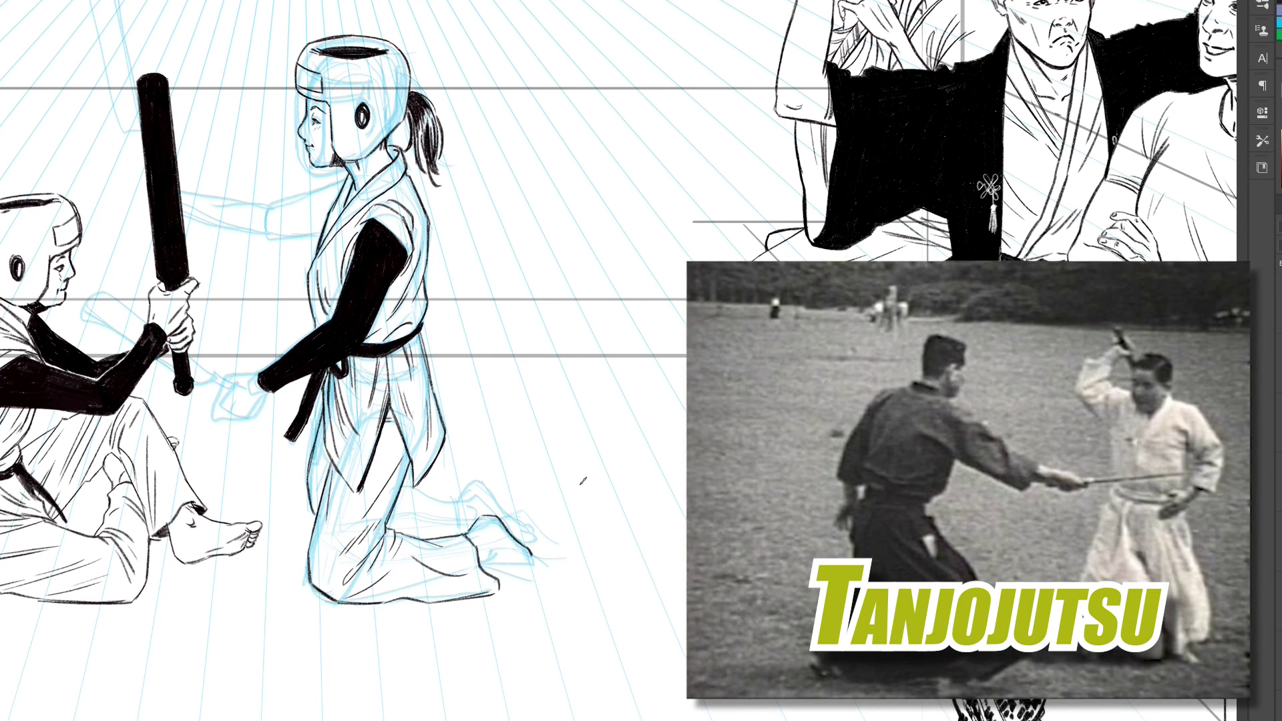
drag(451, 506, 489, 502)
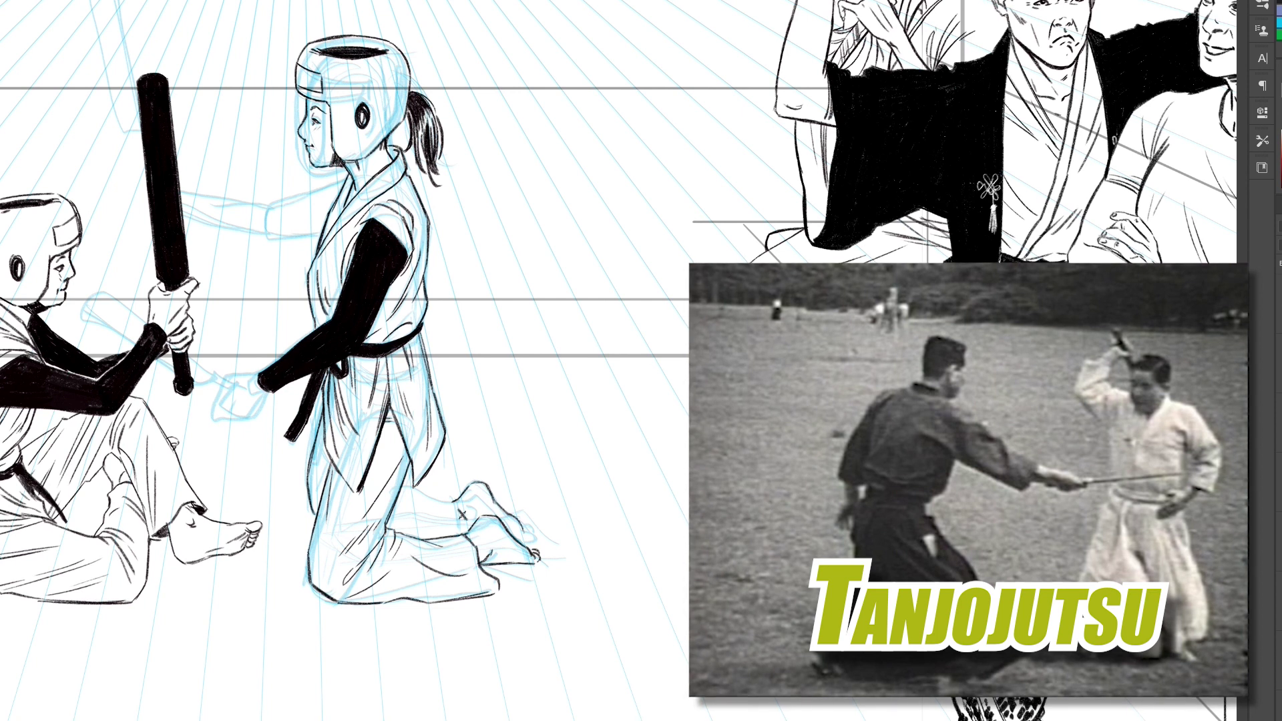
drag(521, 542, 534, 532)
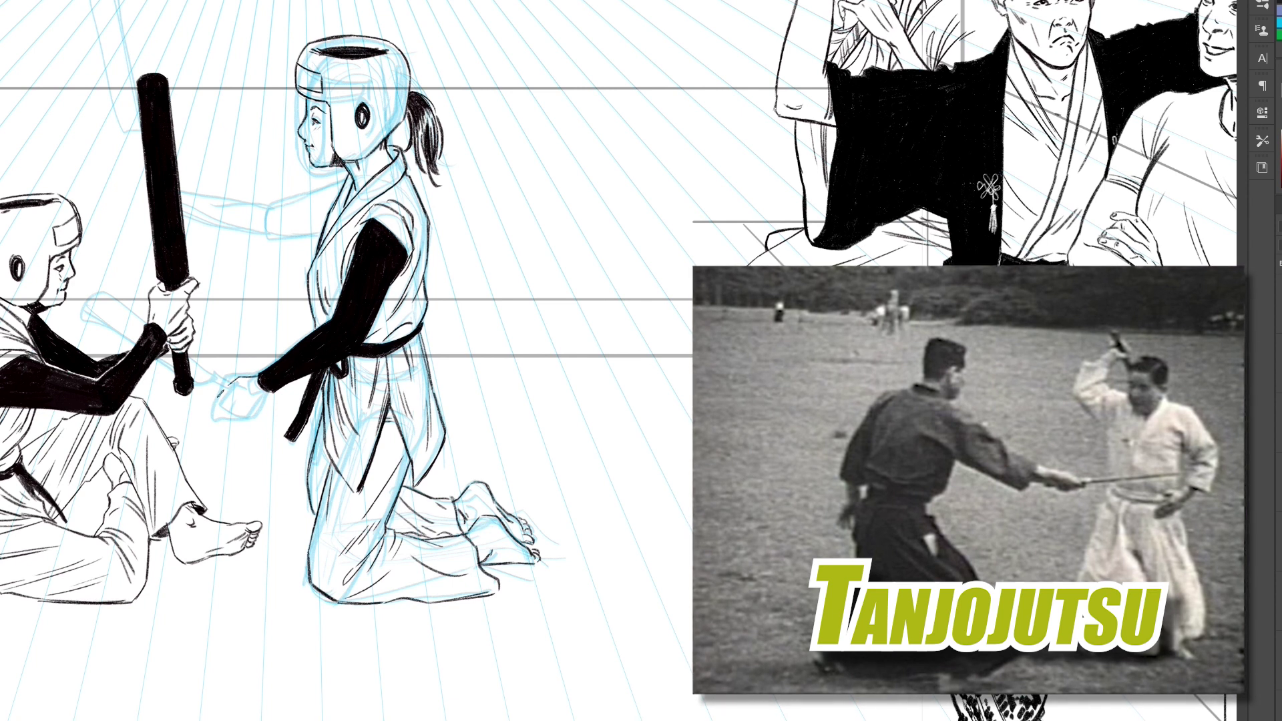
- Ink the kneeling figure's near hand with its curled fingers
drag(253, 395, 270, 426)
drag(230, 408, 220, 421)
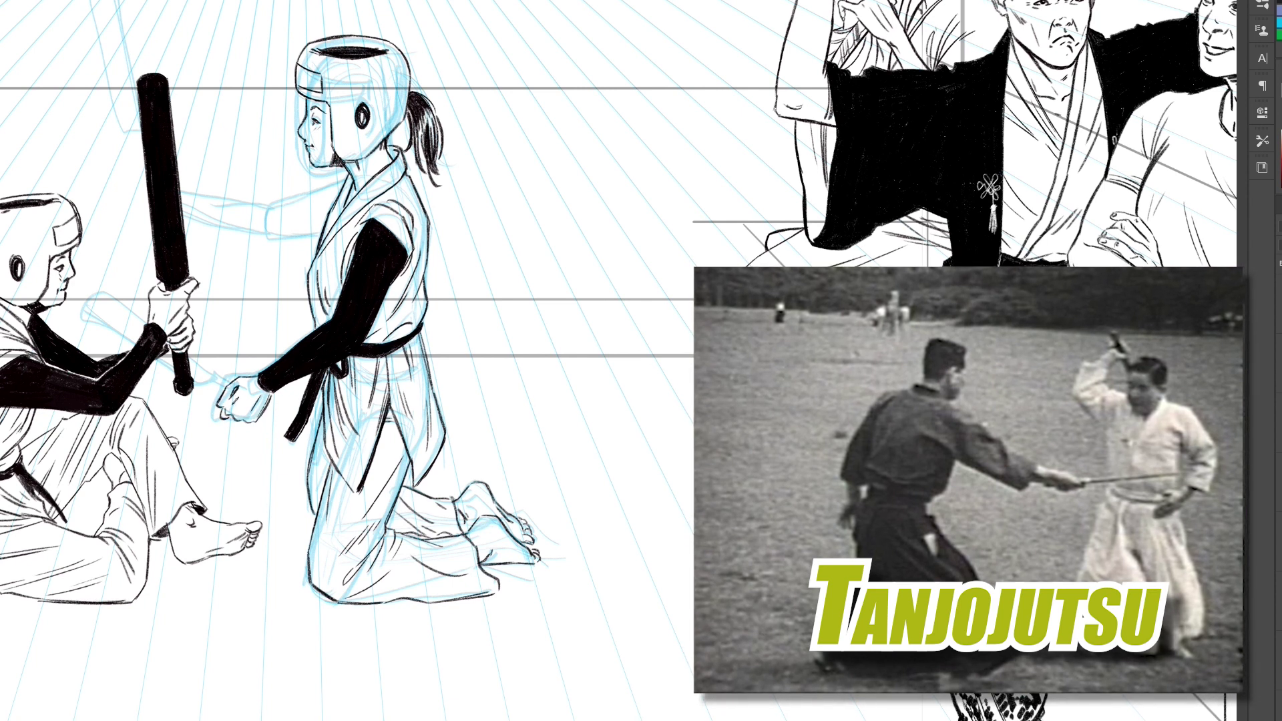
- Ink the kneeling figure's outstretched far arm as a solid black sleeve reaching behind the seated fighter's raised baton
drag(267, 204, 347, 172)
drag(188, 215, 326, 244)
drag(337, 184, 270, 225)
mouse_move(194, 195)
mouse_down()
mouse_move(267, 204)
mouse_move(275, 230)
mouse_move(314, 227)
mouse_move(347, 167)
mouse_up()
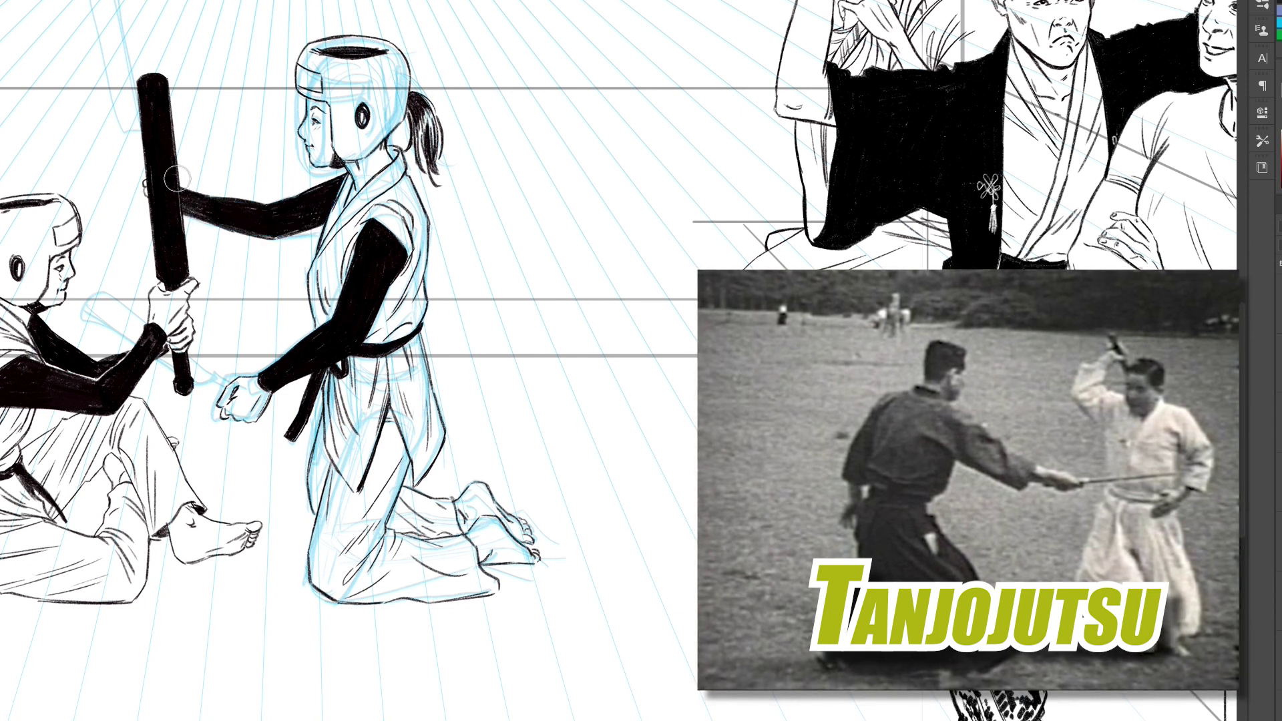
- Ink the long edges and lower end of the raised weapon above the kneeling figure's far hand
drag(90, 2, 124, 124)
mouse_move(117, 1)
mouse_down()
mouse_move(130, 143)
mouse_move(143, 147)
mouse_up()
drag(118, 1, 146, 175)
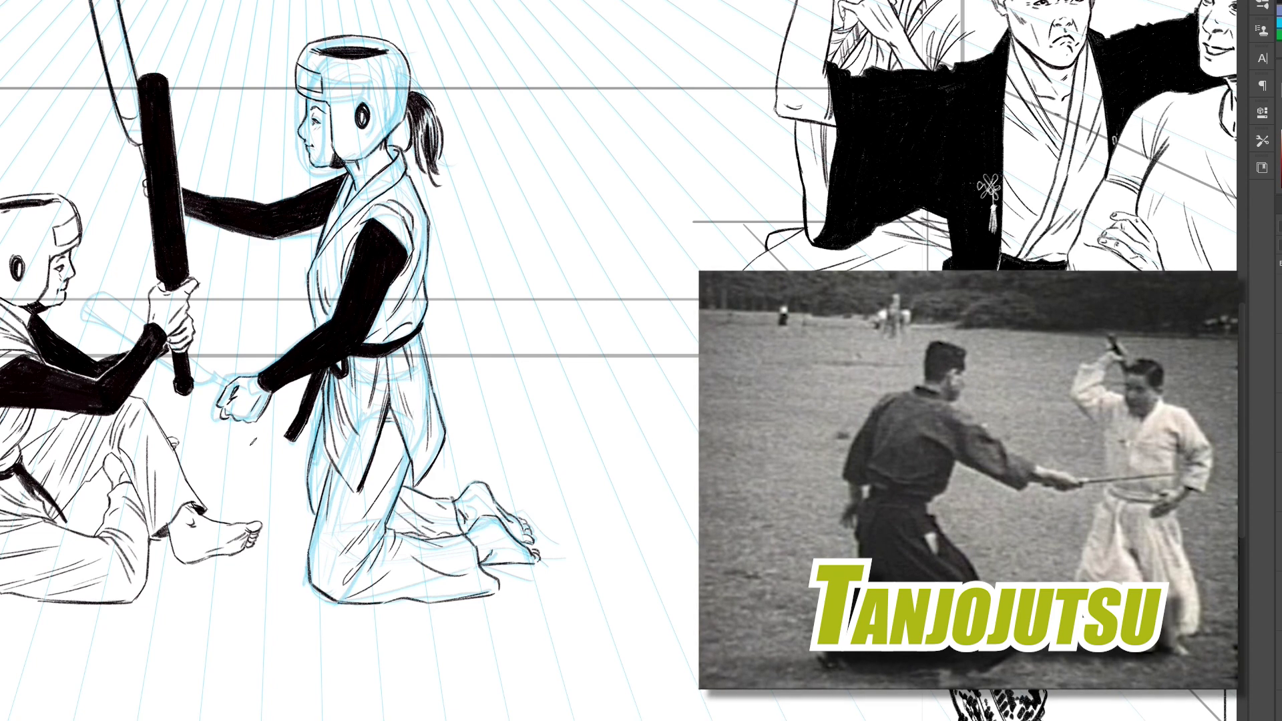
- Ink the slanted baton held in the kneeling figure's near hand, including its long edges and dark butt end
scroll(641, 360, down, 2)
mouse_move(468, 534)
mouse_down()
mouse_move(883, 123)
mouse_move(801, 200)
mouse_up()
drag(571, 114, 680, 136)
drag(440, 109, 591, 112)
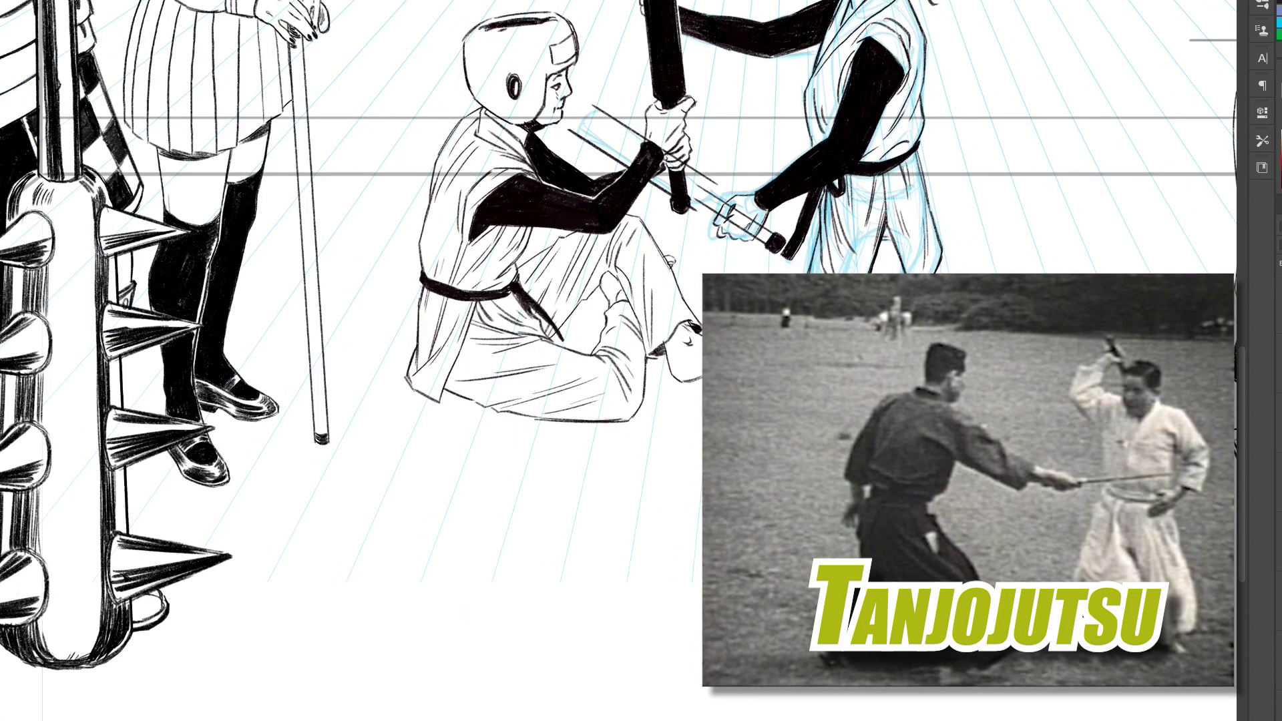
mouse_move(754, 221)
mouse_down()
mouse_move(727, 190)
mouse_move(694, 184)
mouse_up()
mouse_move(579, 101)
mouse_down()
mouse_move(568, 128)
mouse_move(657, 167)
mouse_up()
drag(594, 140, 730, 217)
scroll(601, 334, up, 5)
drag(574, 30, 611, 208)
drag(607, 117, 611, 170)
drag(607, 201, 619, 229)
- Ink the straight upper and side edges of a background frame behind the schoolgirl with the cane
scroll(601, 334, down, 2)
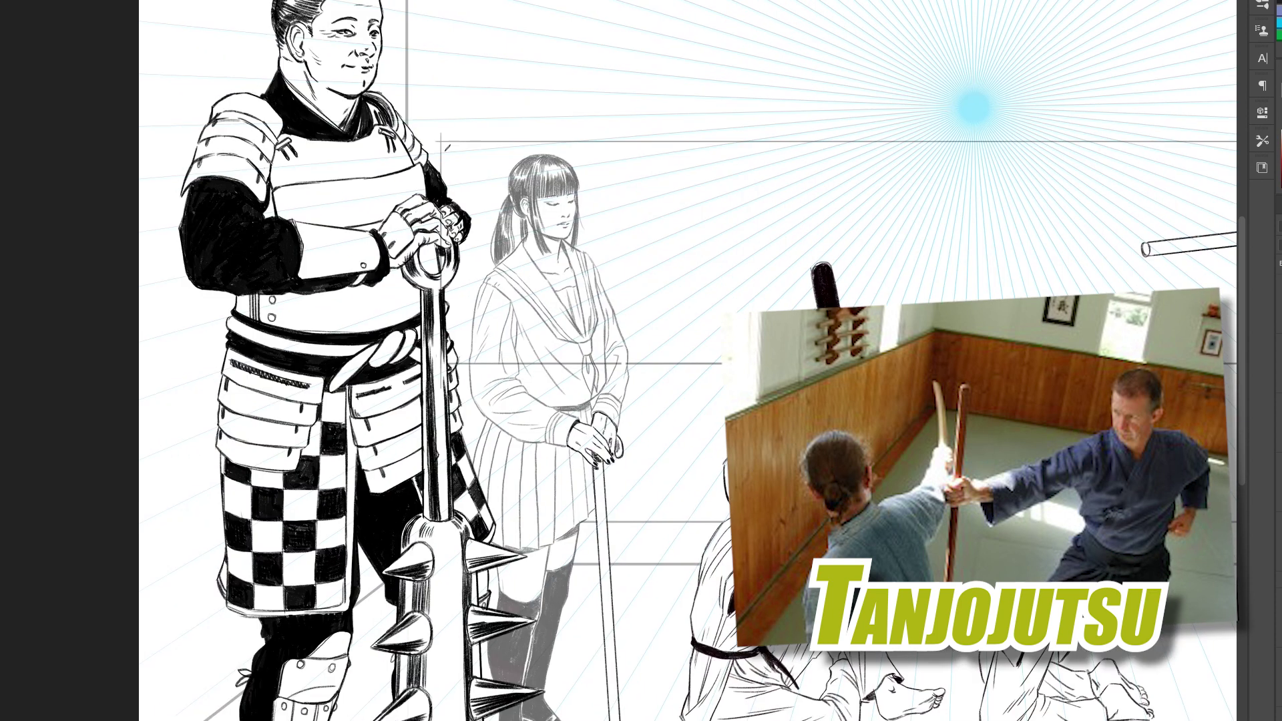
drag(447, 145, 446, 333)
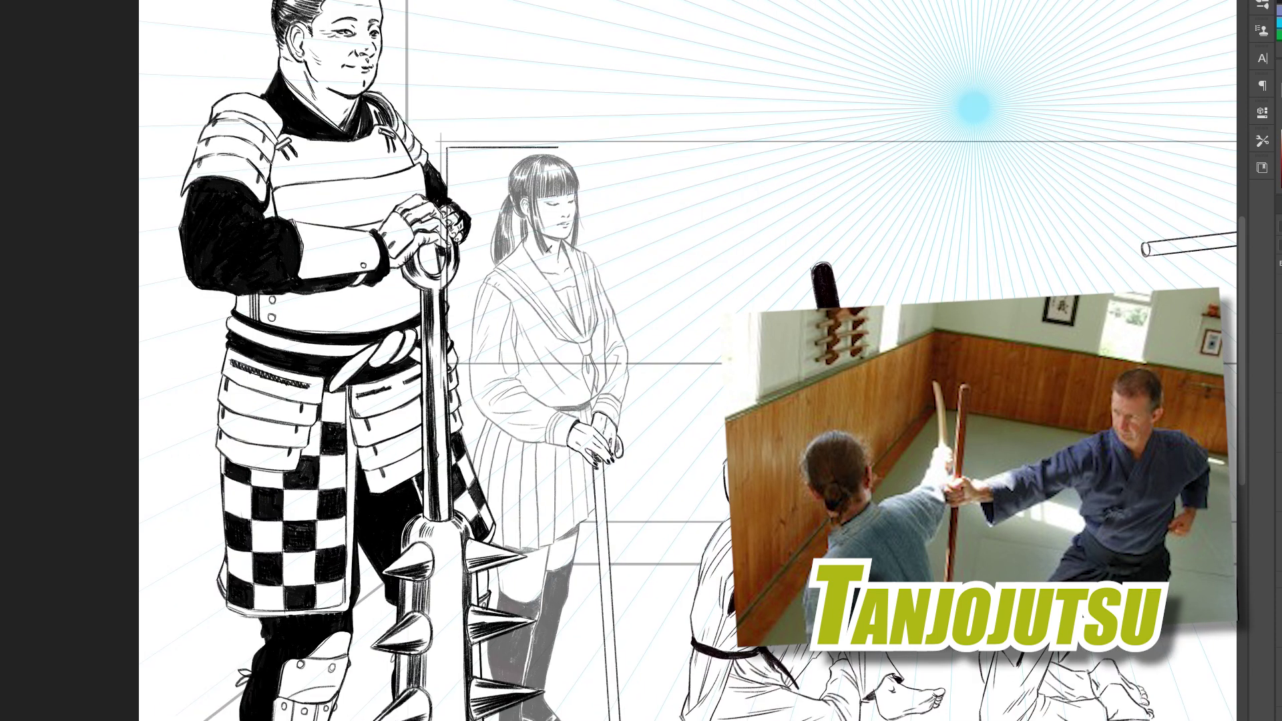